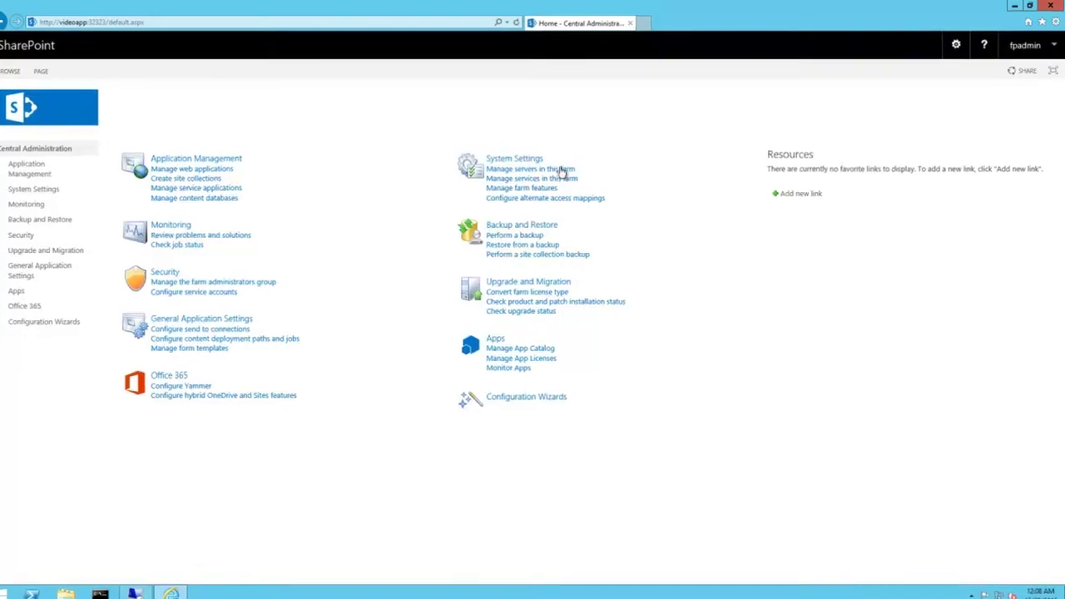
# Open Manage servers in this farm to review the farm's servers and their roles
pyautogui.click(562, 171)
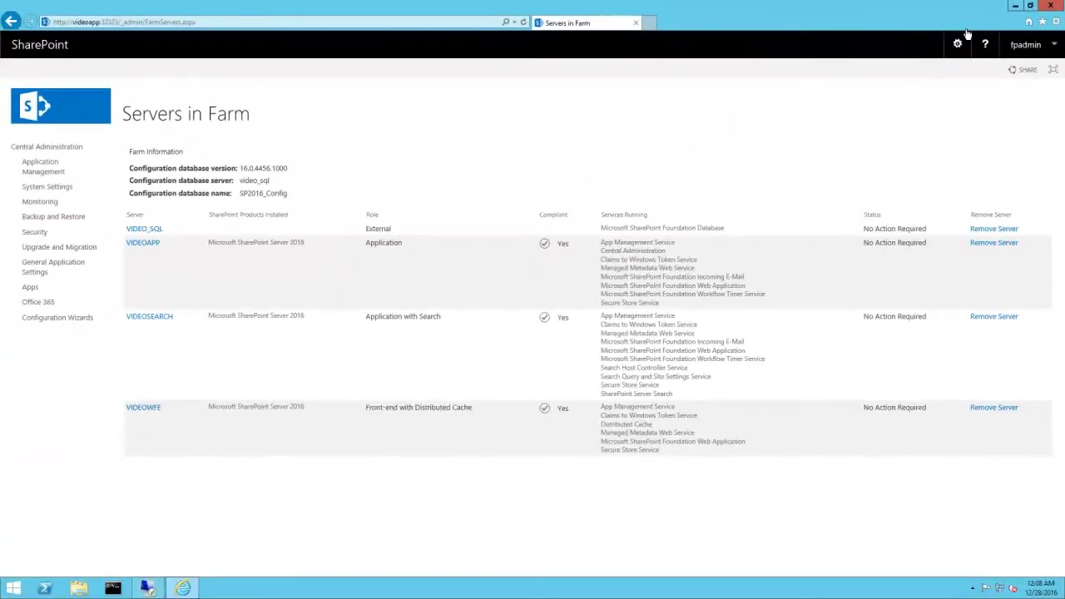
# Minimize the browser, connect remotely to VideoApp2, and bring up the Start menu's full app list
pyautogui.click(1015, 5)
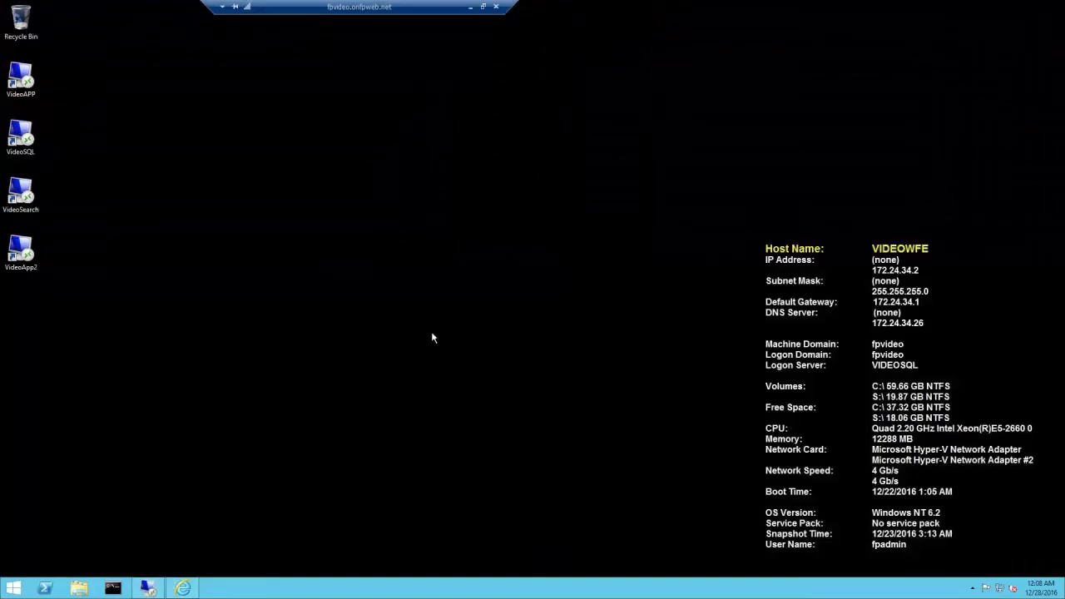
pyautogui.doubleClick(30, 254)
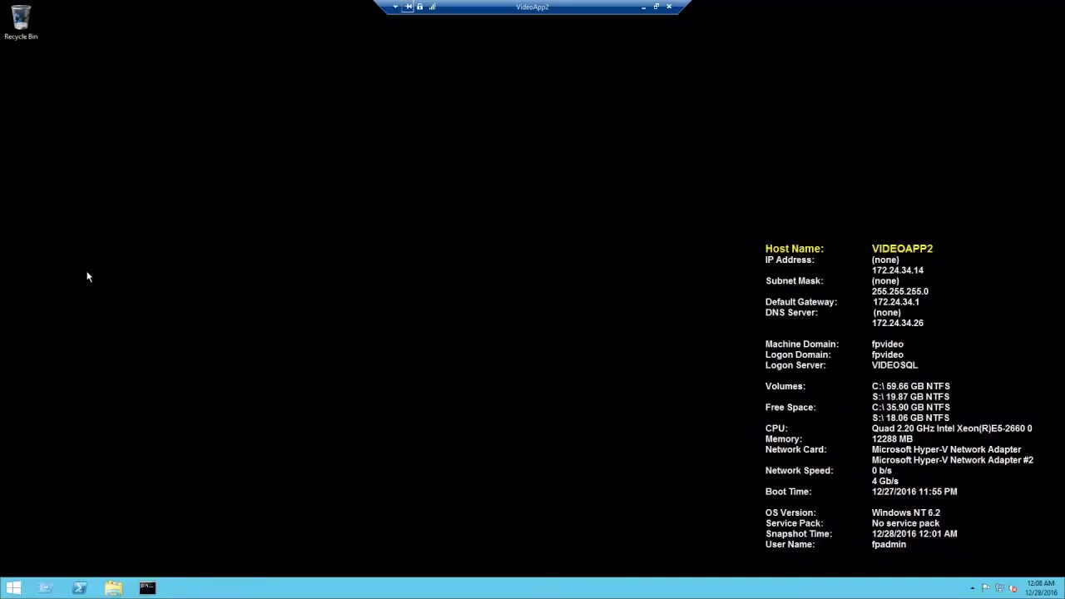
pyautogui.click(15, 590)
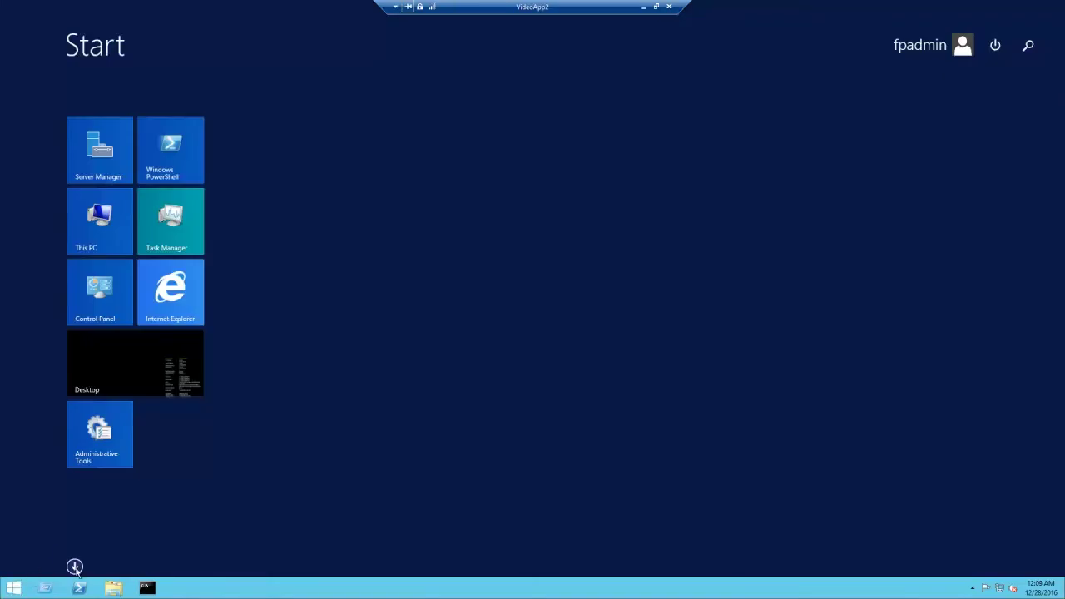
pyautogui.click(75, 566)
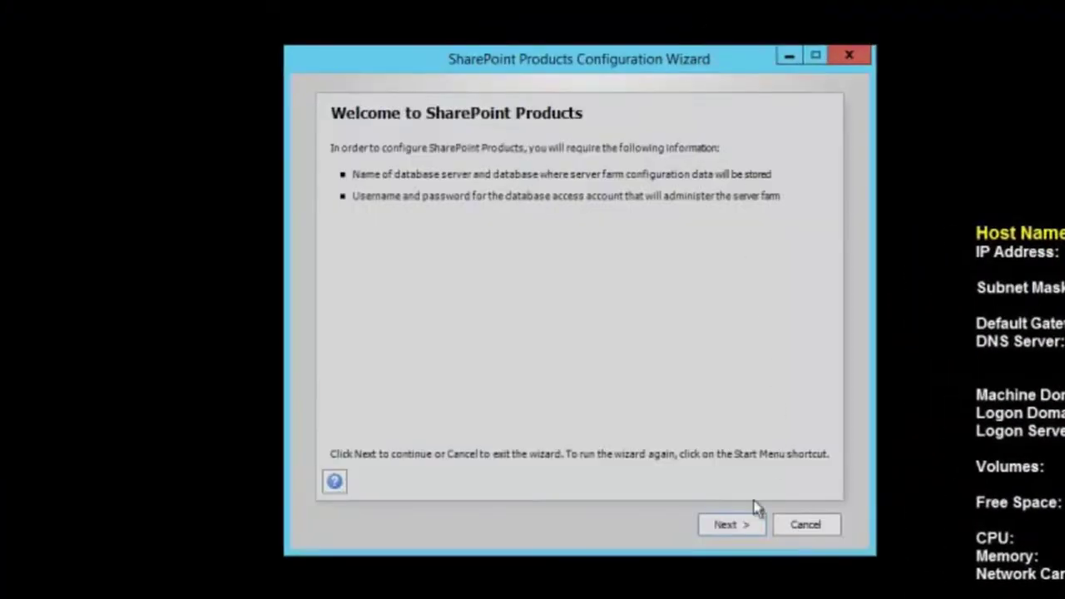
# Join the existing farm via server video_sql and database SP2016_Config, supplying the farm passphrase
pyautogui.click(749, 524)
pyautogui.click(665, 426)
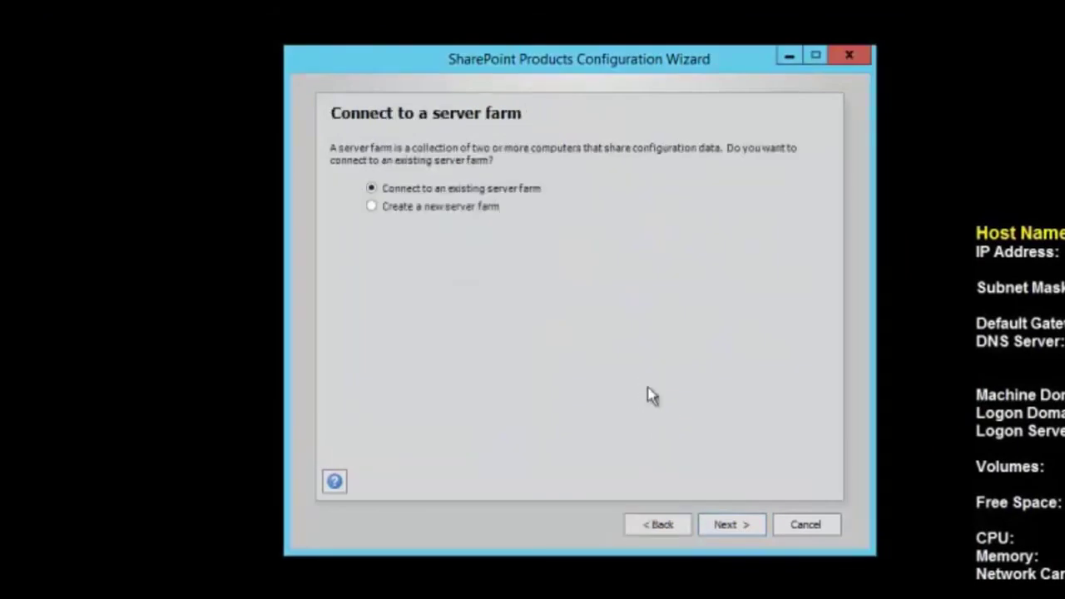
pyautogui.click(731, 524)
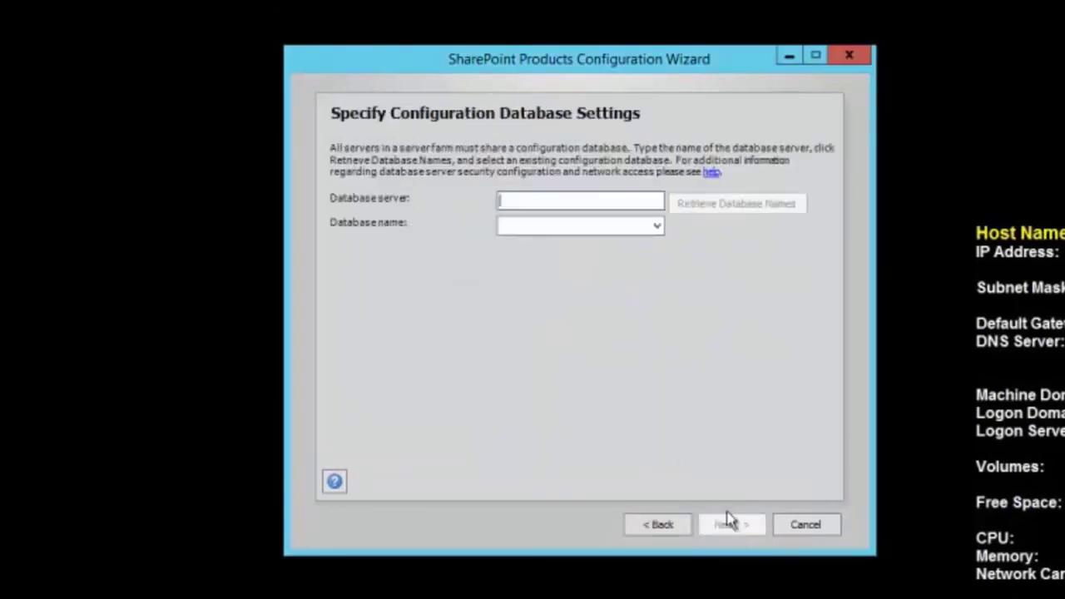
pyautogui.write('video_sq')
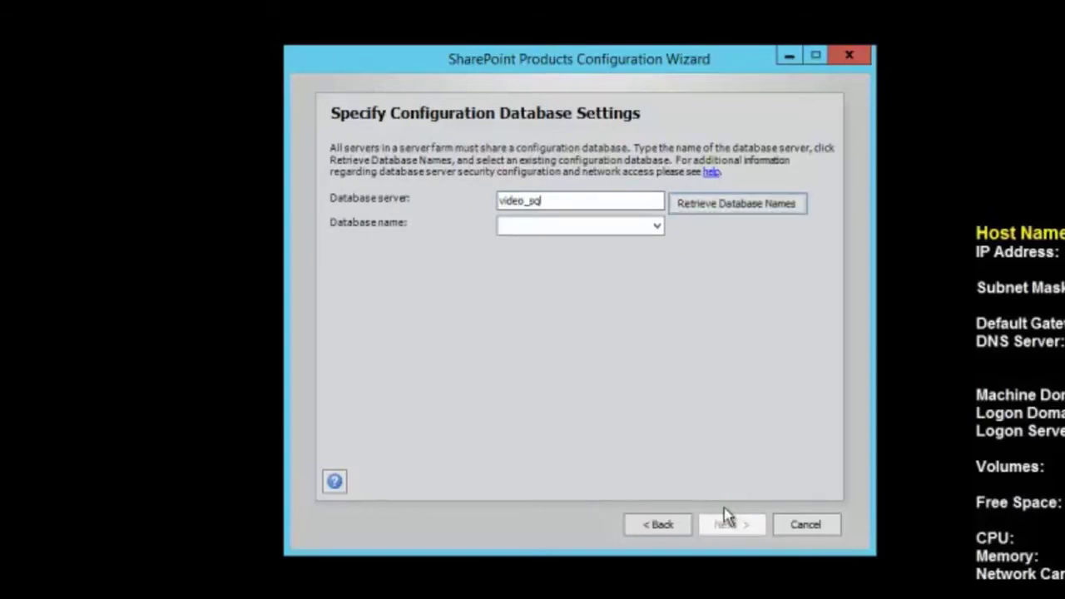
pyautogui.press('Return')
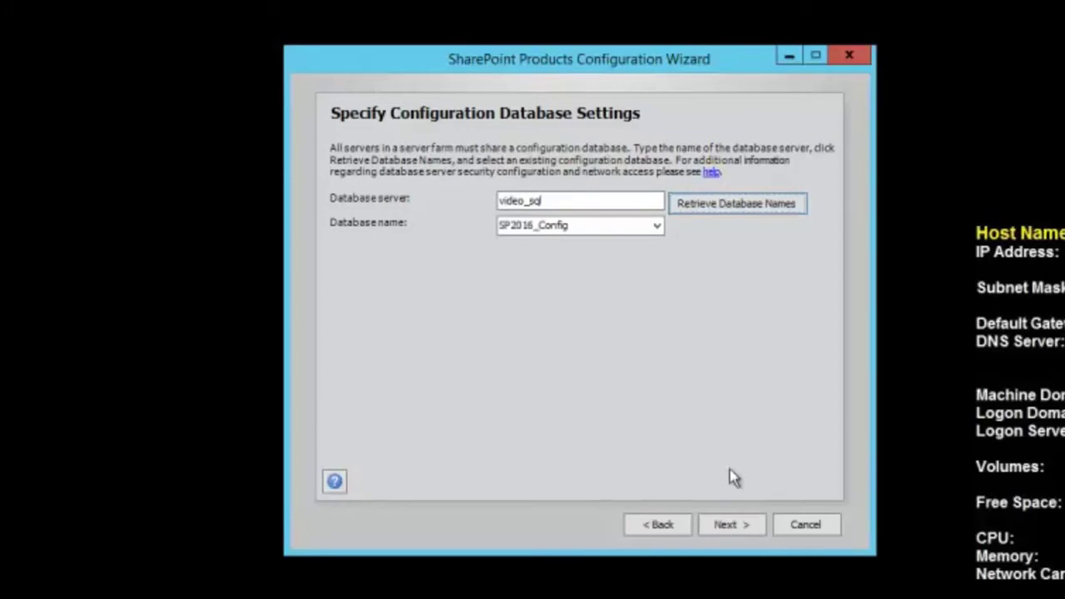
pyautogui.click(719, 524)
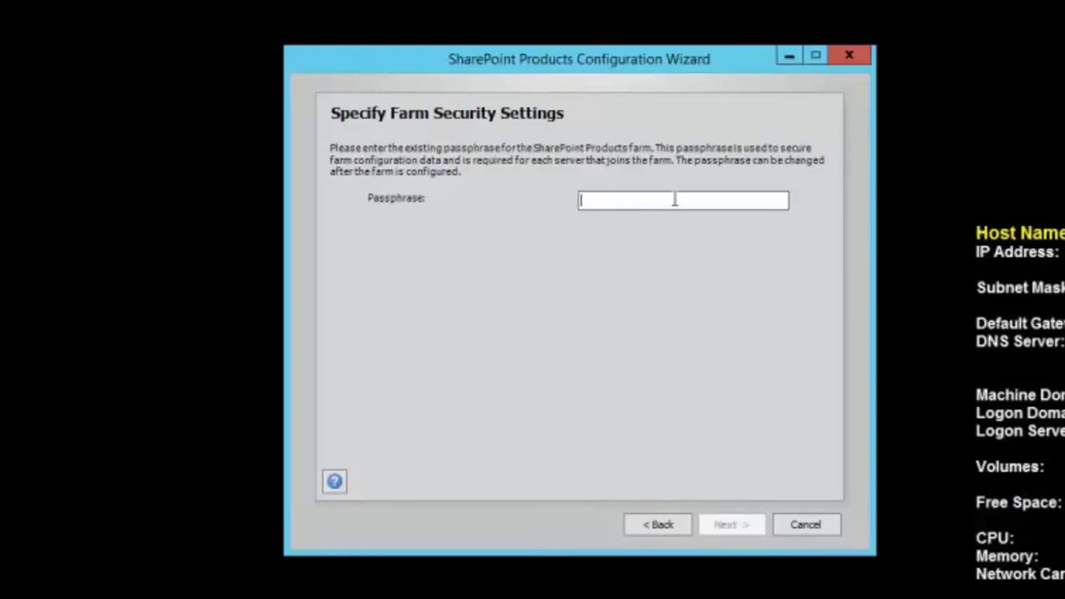
pyautogui.hotkey('ctrl', 'v')
pyautogui.click(737, 532)
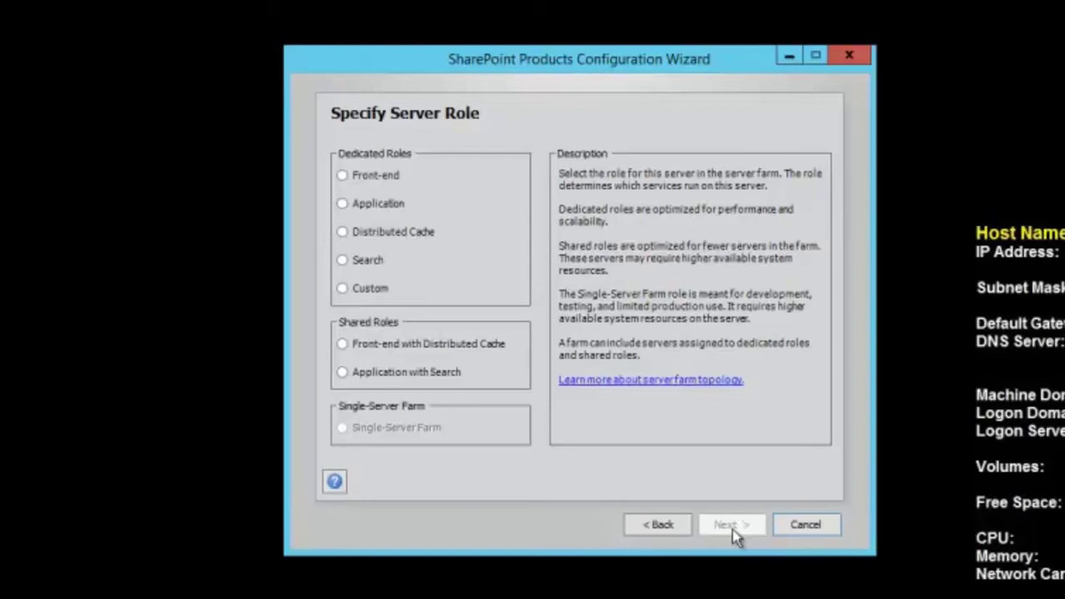
# Give VideoApp2 the Application role, finish the wizard, and close the leftover blank browser window
pyautogui.click(387, 211)
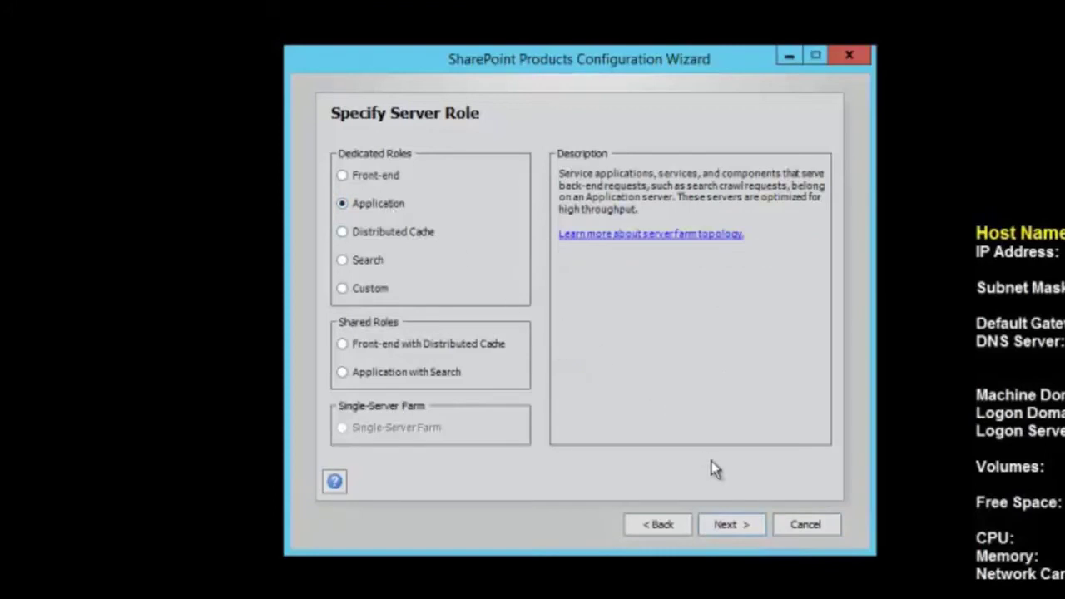
pyautogui.click(750, 532)
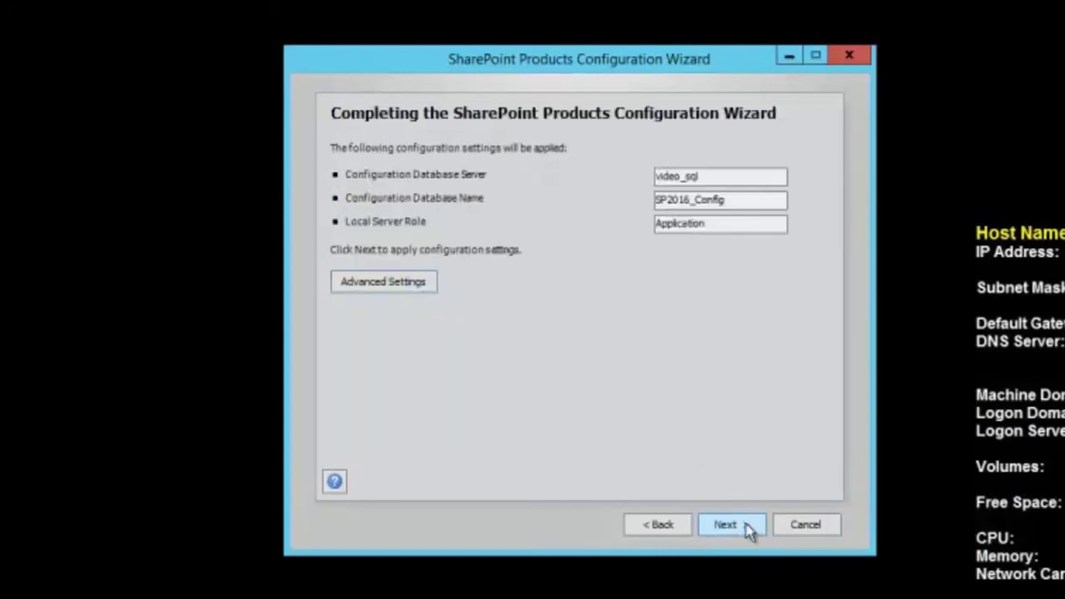
pyautogui.click(749, 531)
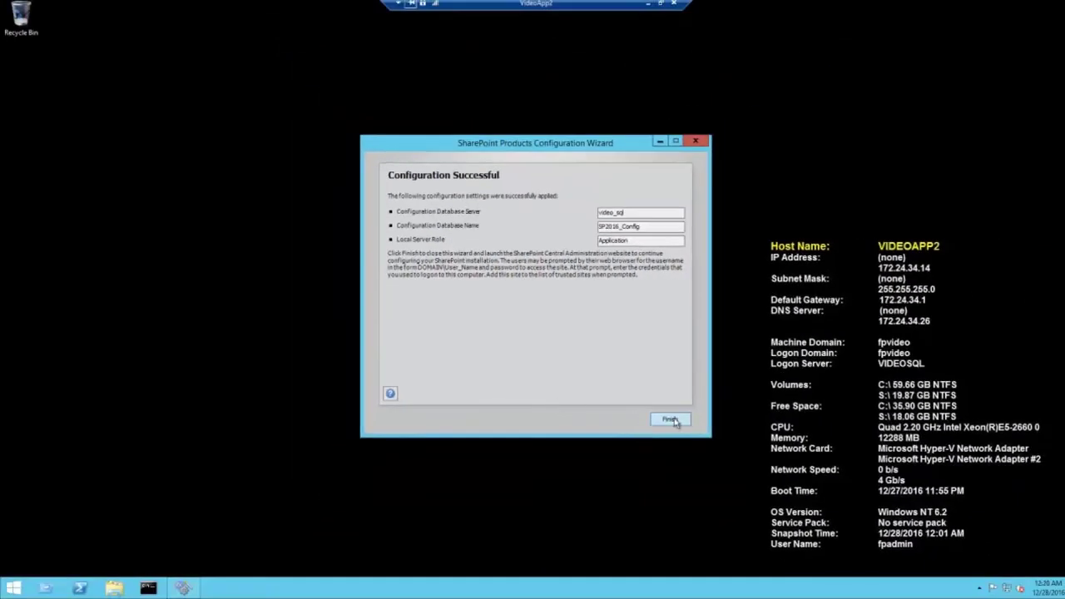
pyautogui.click(670, 420)
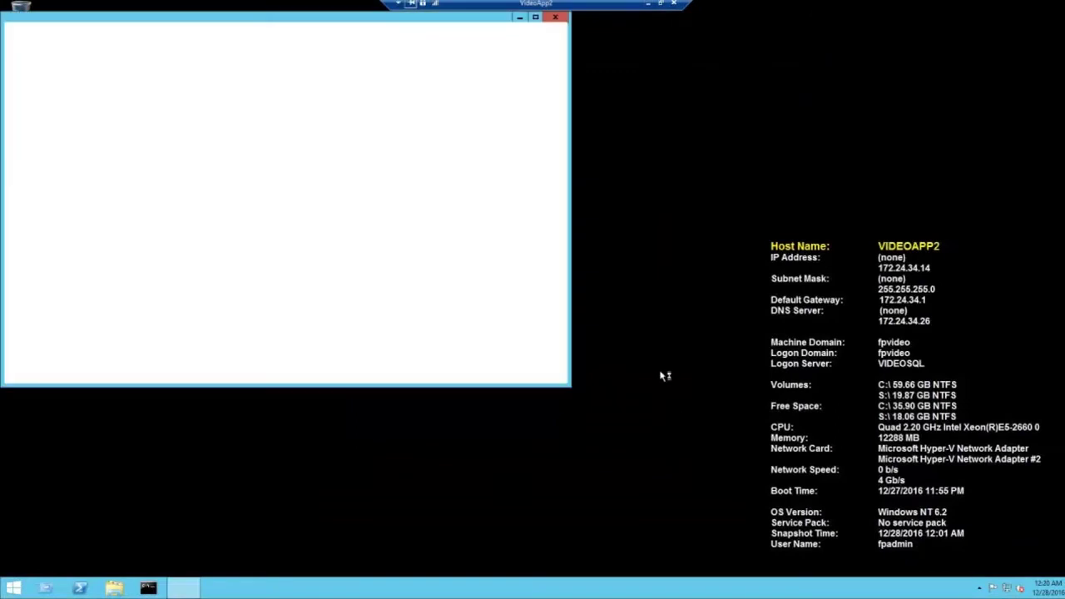
pyautogui.click(555, 17)
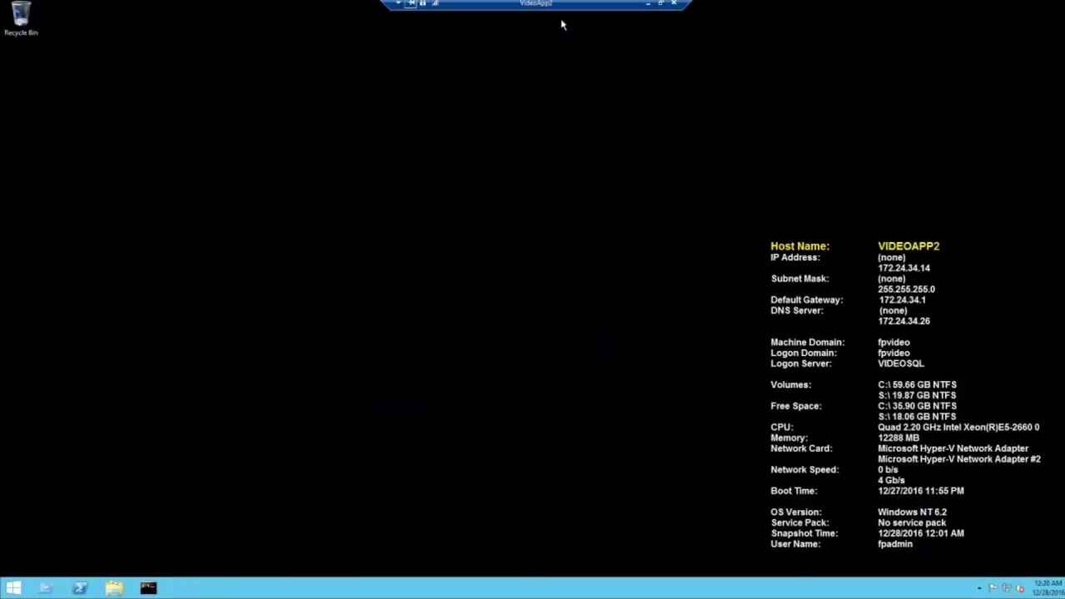
# Back on the local browser, reload Servers in Farm in a new tab to check VIDEOAPP2, then go home
pyautogui.click(647, 4)
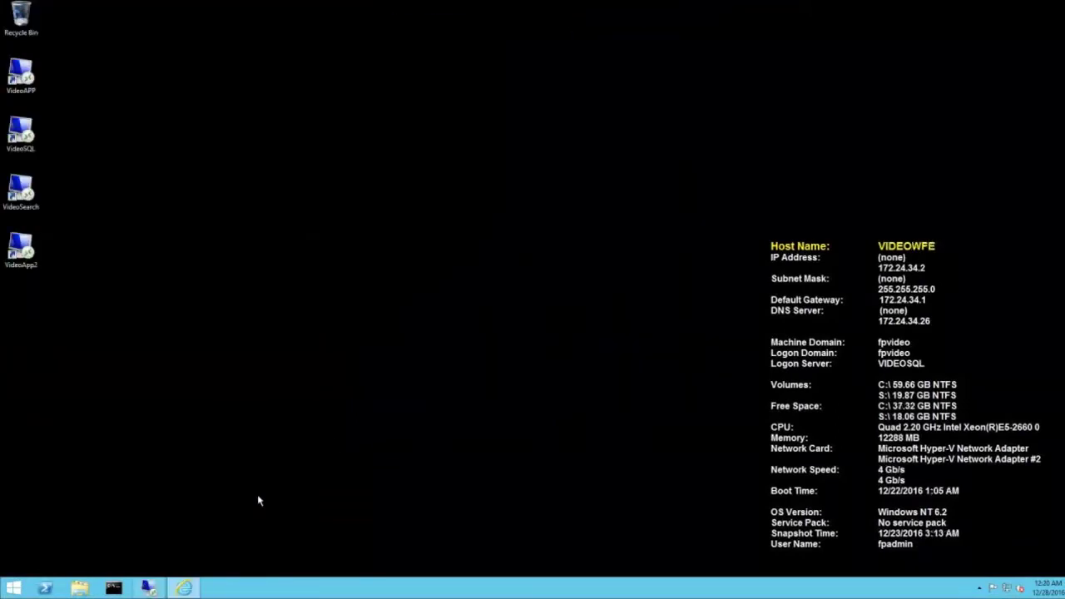
pyautogui.click(188, 588)
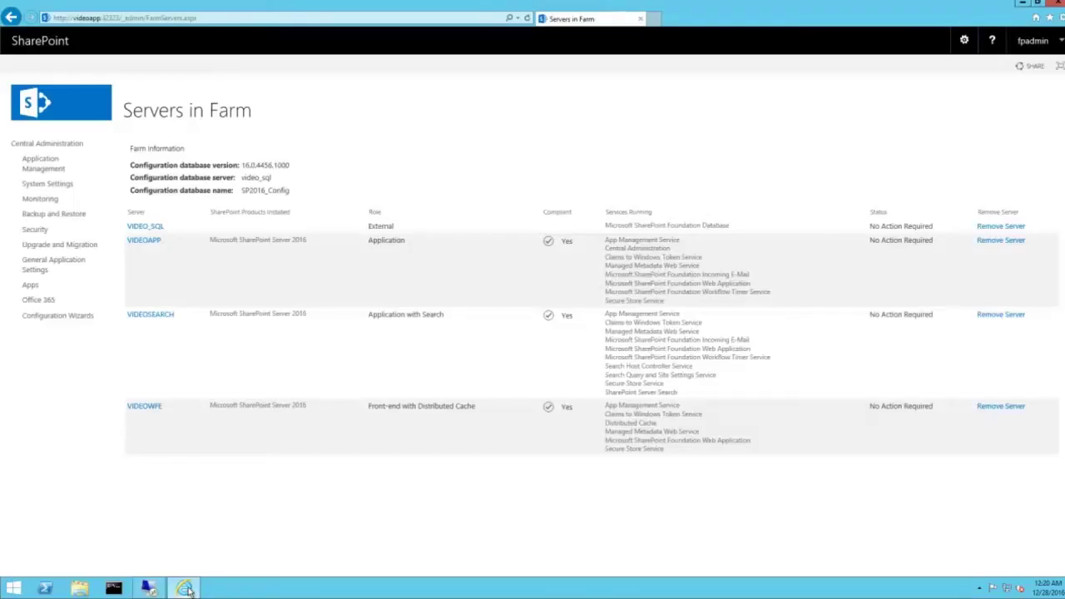
pyautogui.middleClick(69, 146)
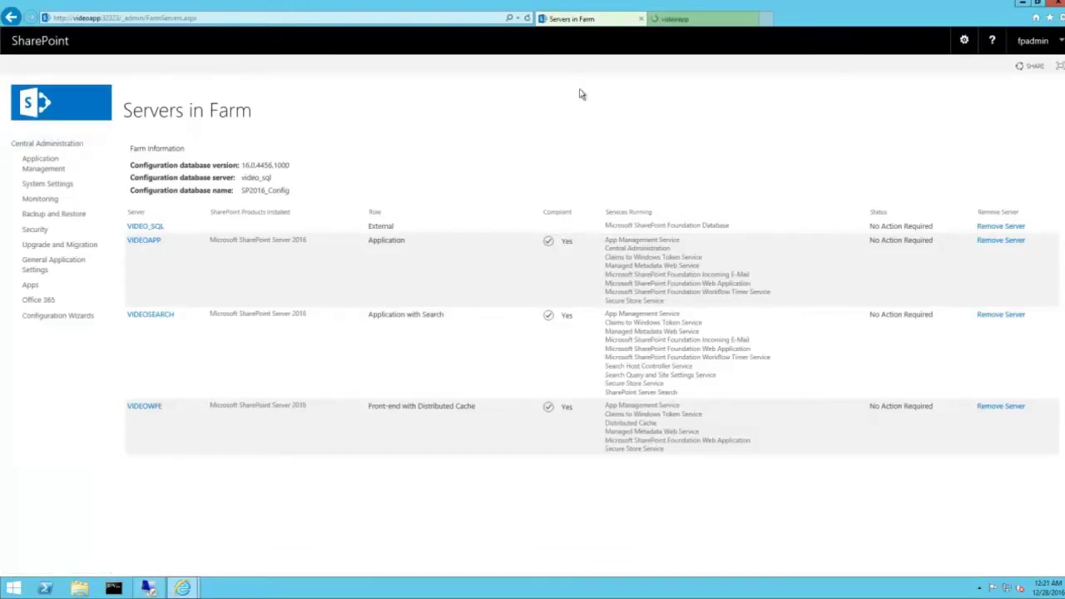
pyautogui.click(688, 18)
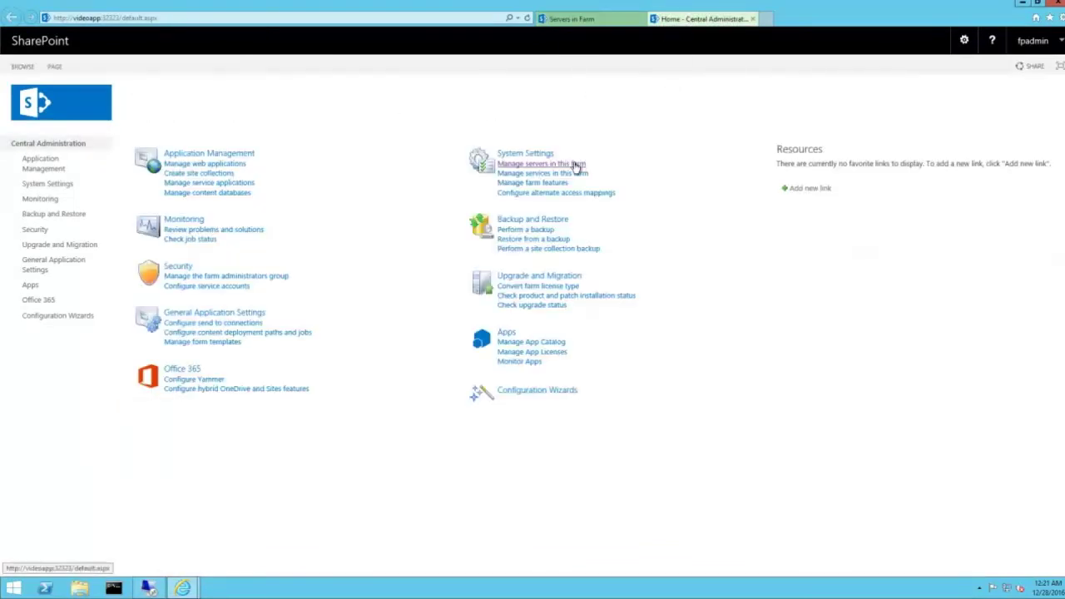
pyautogui.click(575, 166)
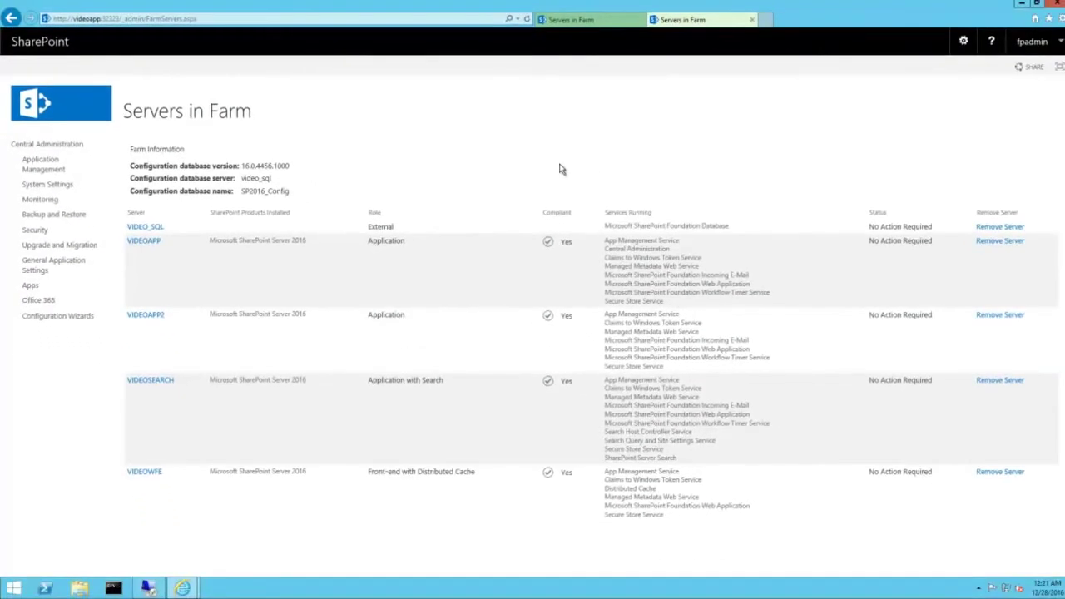
pyautogui.click(46, 145)
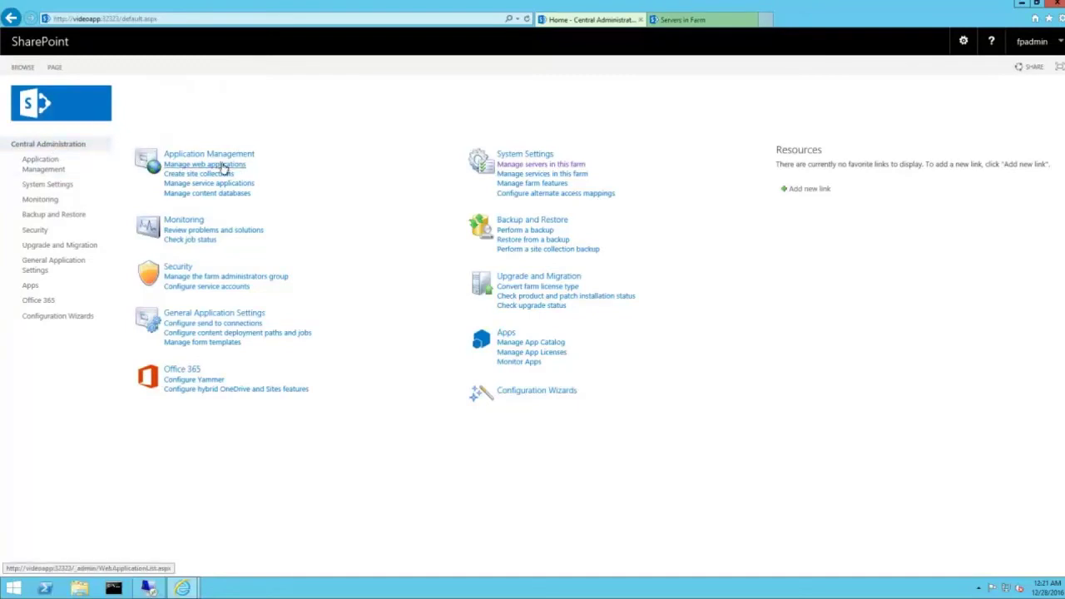
# Start a new 'User Profile Service Application' using the existing SharePointServicesAppPool application pool
pyautogui.click(241, 184)
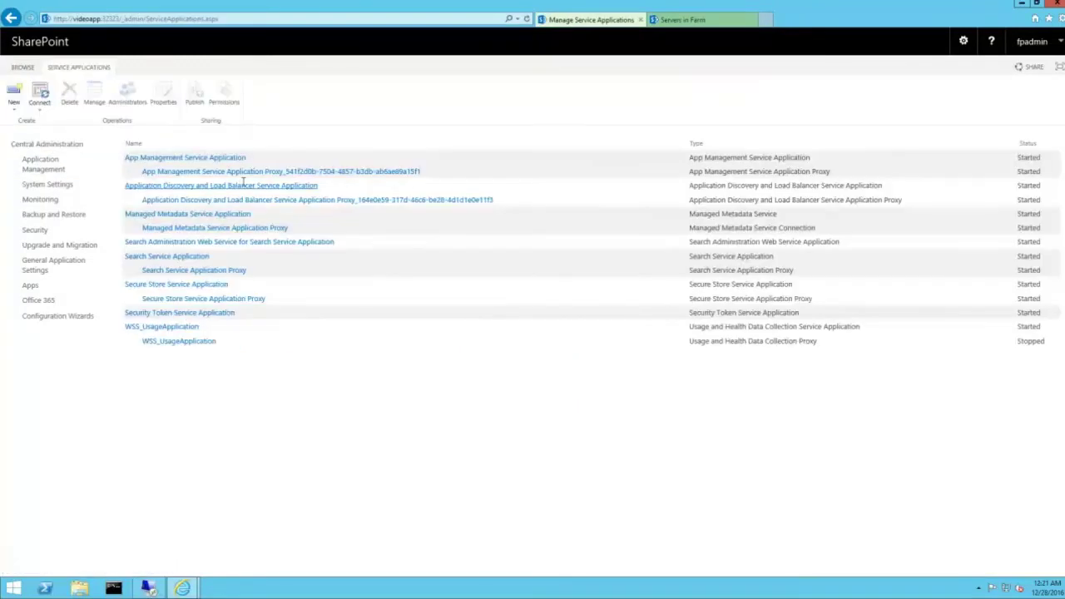
pyautogui.click(15, 115)
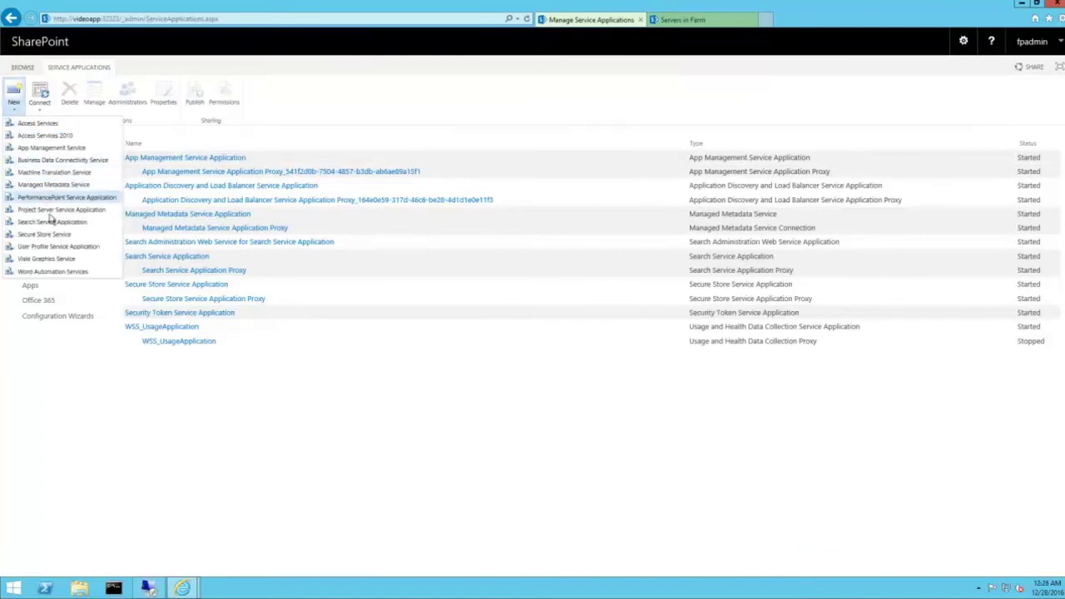
pyautogui.click(62, 247)
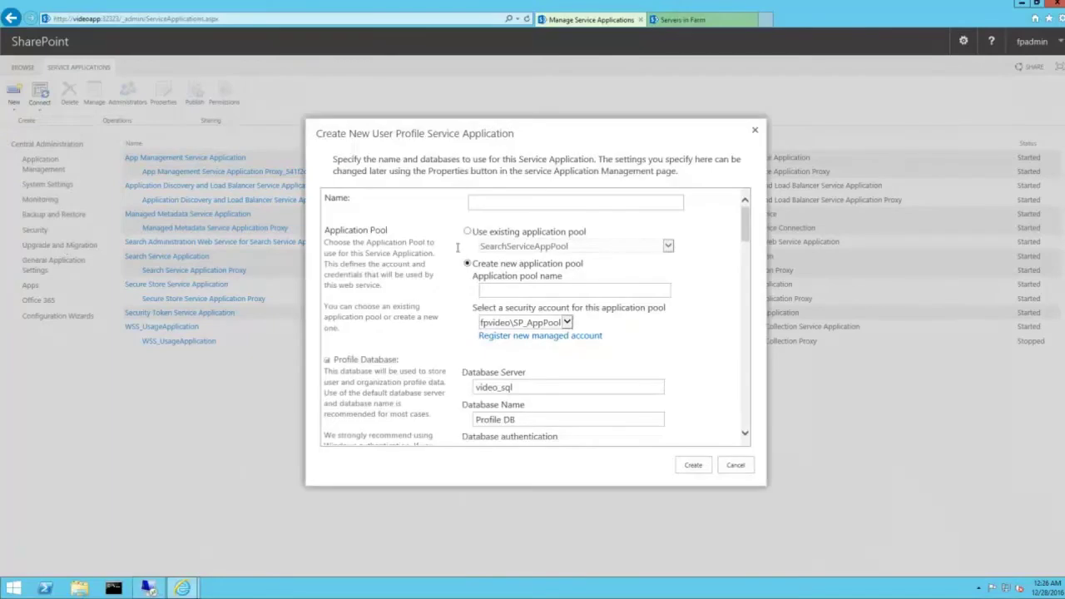
pyautogui.write('User Profile Service Application')
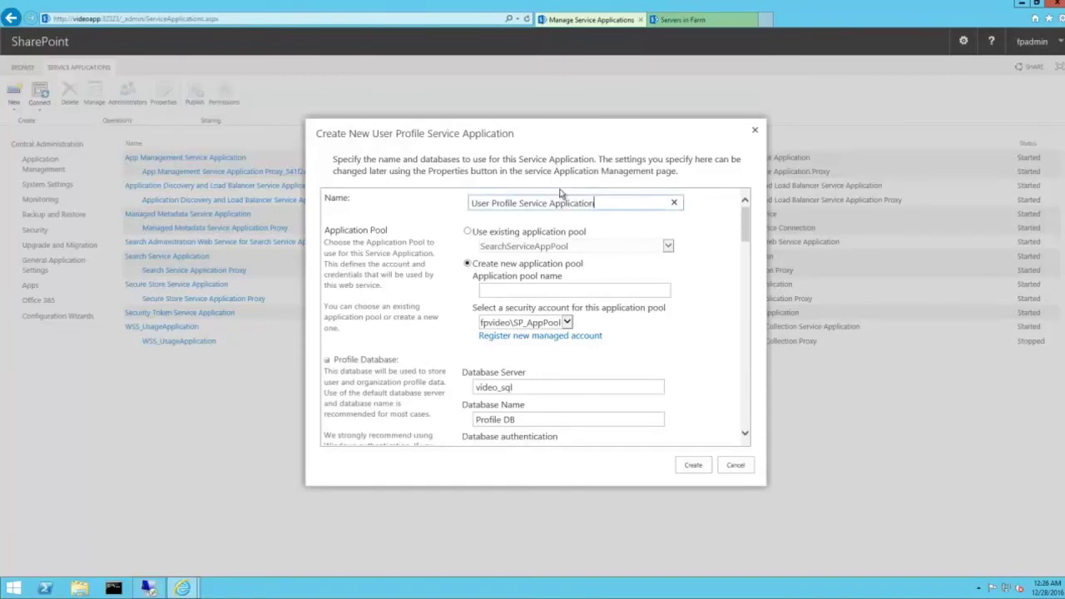
pyautogui.click(578, 246)
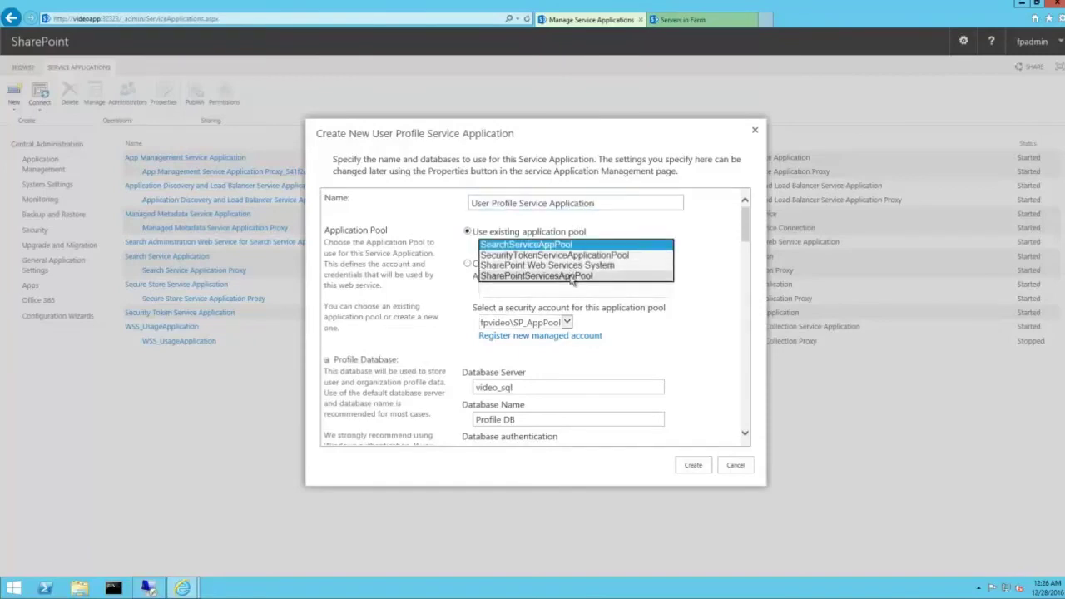
pyautogui.click(574, 275)
# Set the Profile DB database on video_sql, create the service application, and acknowledge the success message
pyautogui.click(678, 352)
pyautogui.scroll(-3, 678, 352)
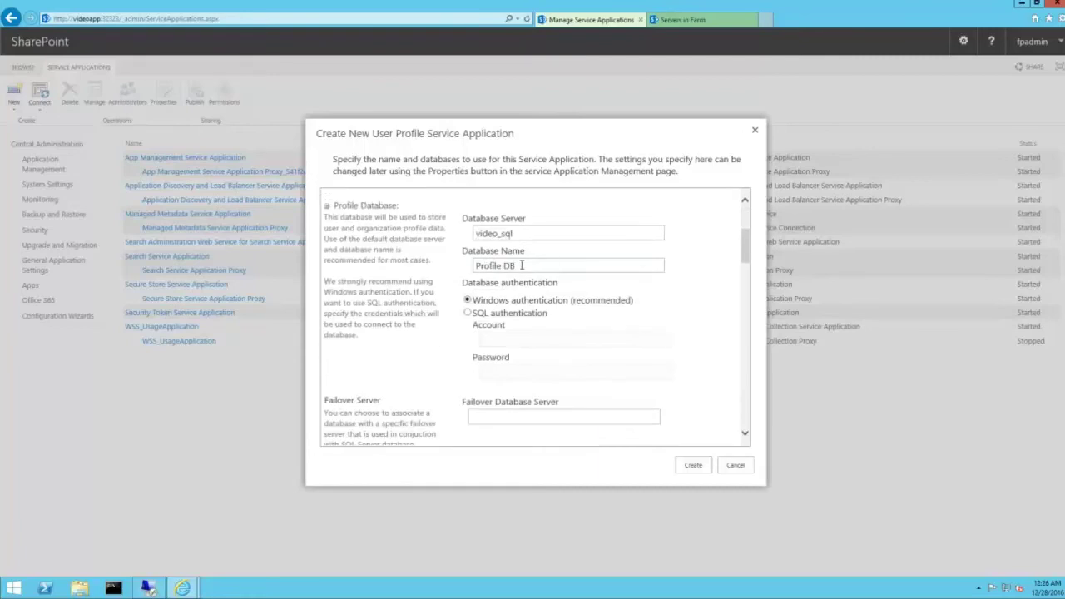
pyautogui.scroll(-5, 703, 307)
pyautogui.scroll(-10, 702, 308)
pyautogui.scroll(-8, 703, 307)
pyautogui.click(694, 462)
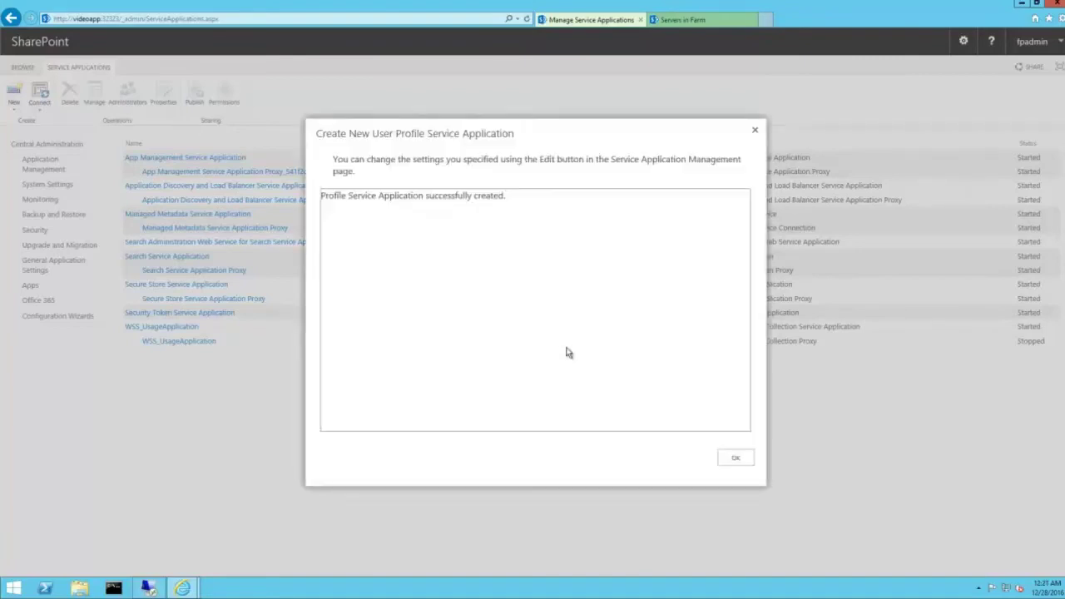
pyautogui.click(735, 460)
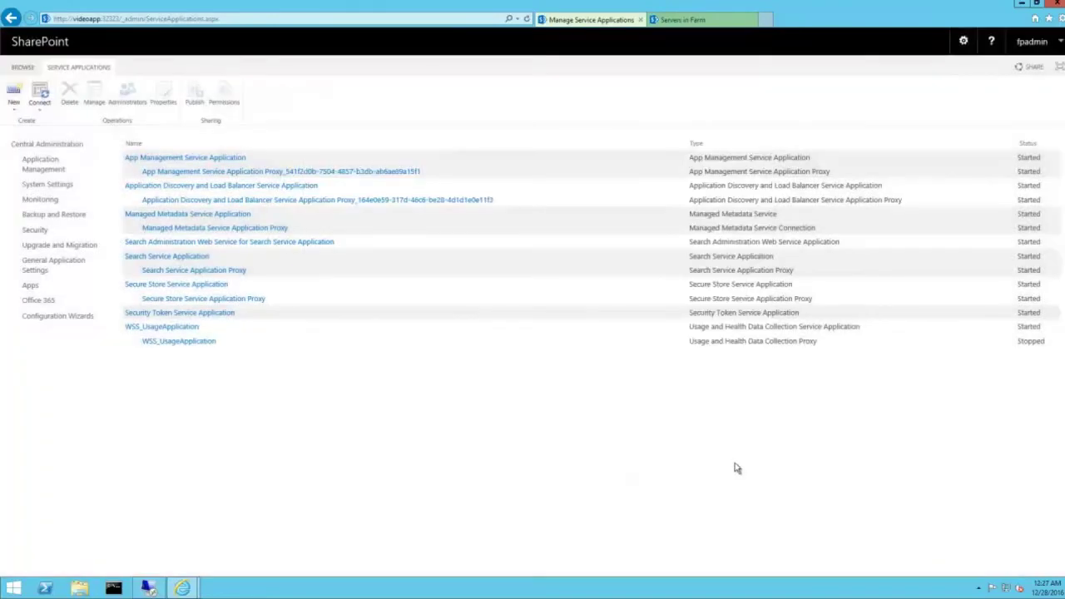
# Check Servers in Farm, showing User Profile Service on VIDEOAPP, VIDEOAPP2 and VIDEOSEARCH, then return home
pyautogui.click(49, 146)
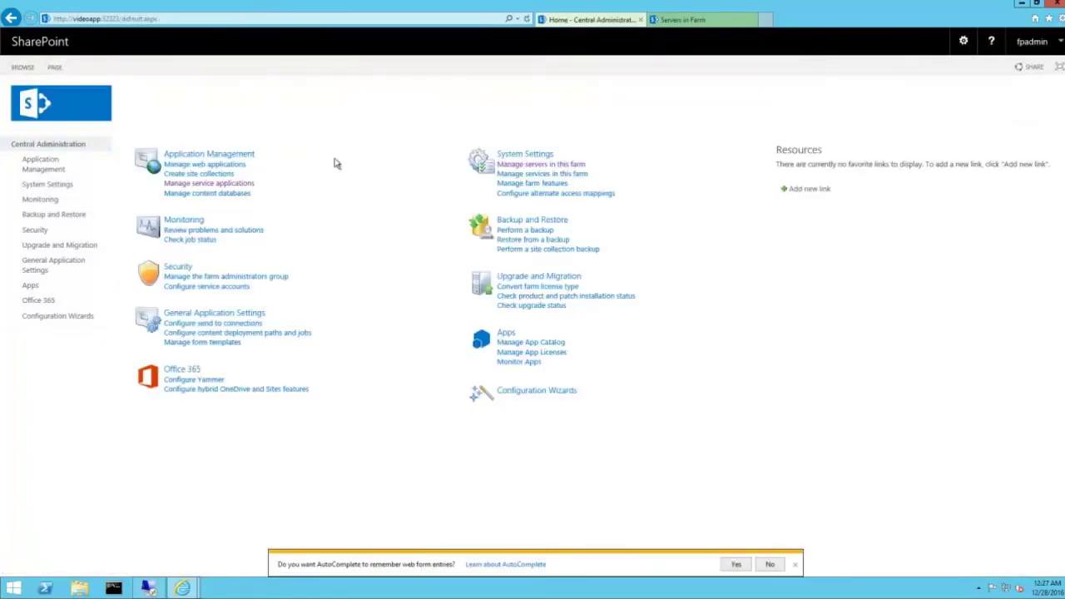
pyautogui.click(526, 167)
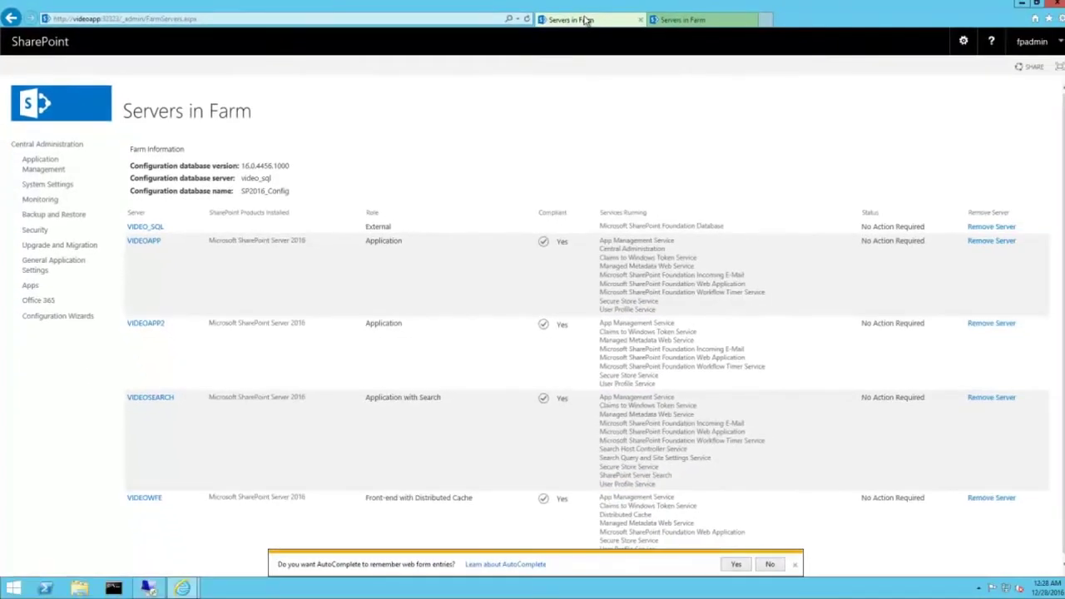
pyautogui.click(53, 144)
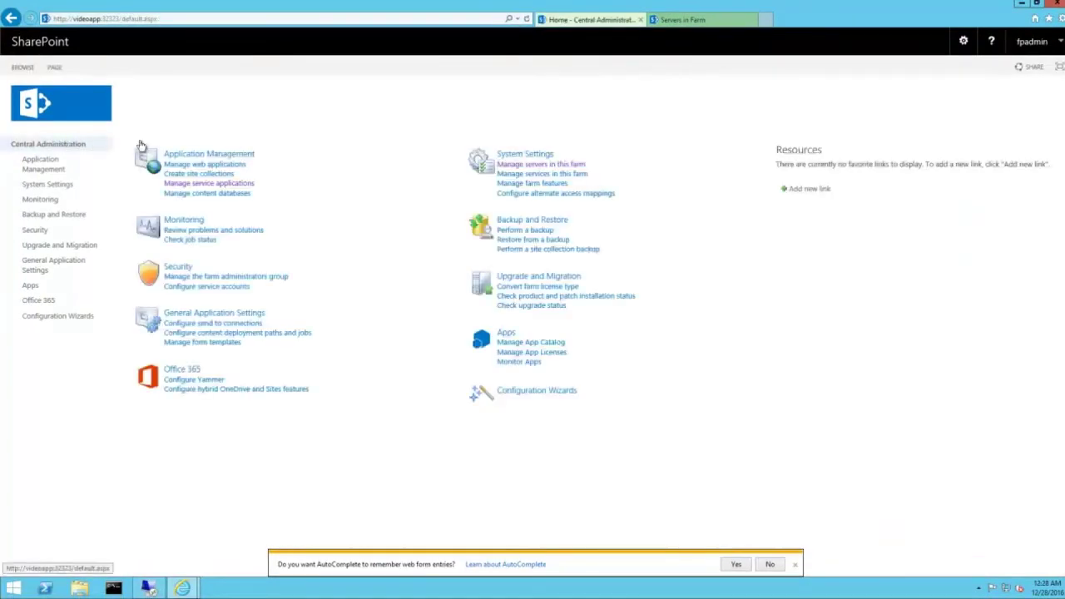
# On System Settings' Convert server role page, set VIDEOSEARCH's new role to Search and apply it
pyautogui.click(542, 158)
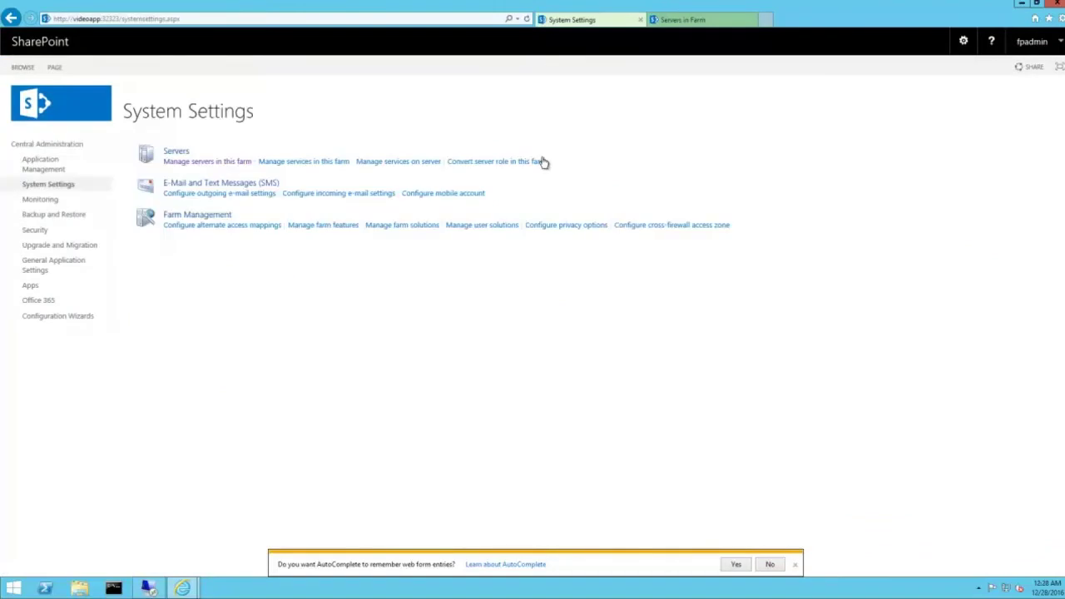
pyautogui.click(523, 163)
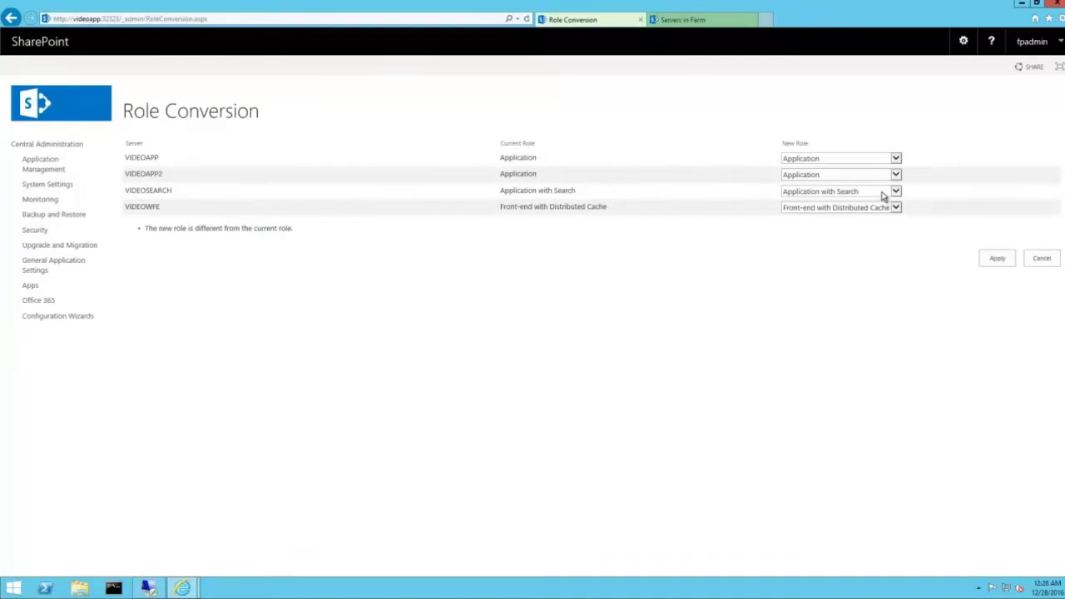
pyautogui.click(884, 195)
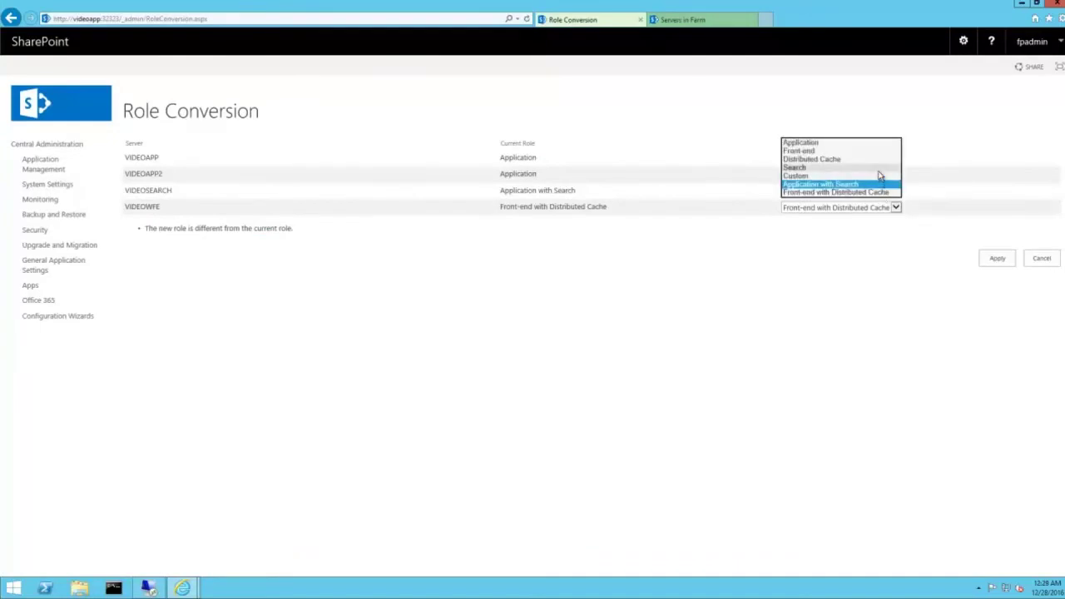
pyautogui.click(878, 169)
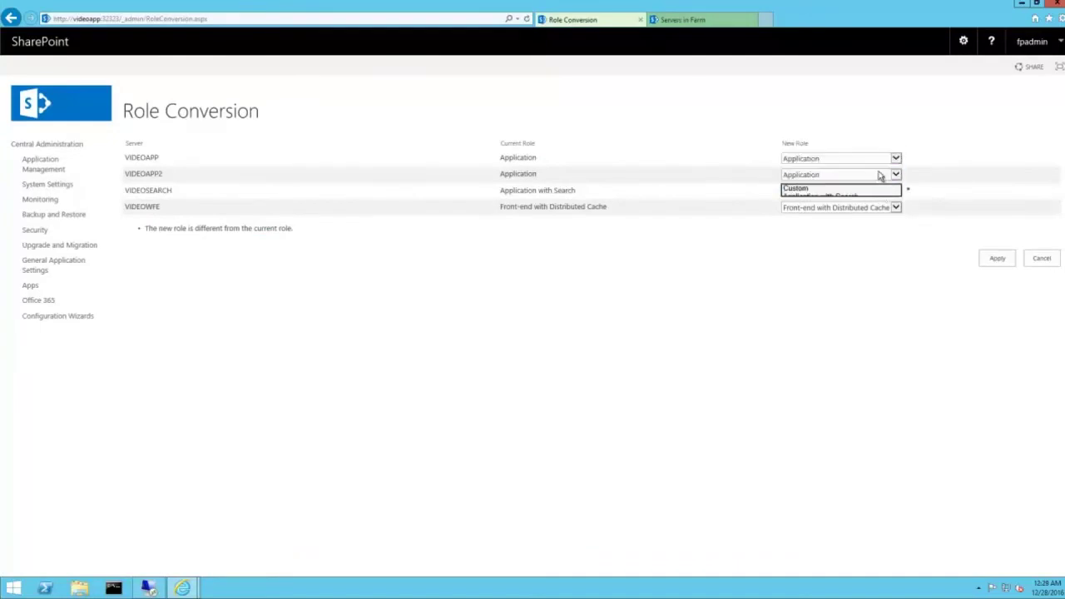
pyautogui.click(1002, 204)
pyautogui.click(998, 259)
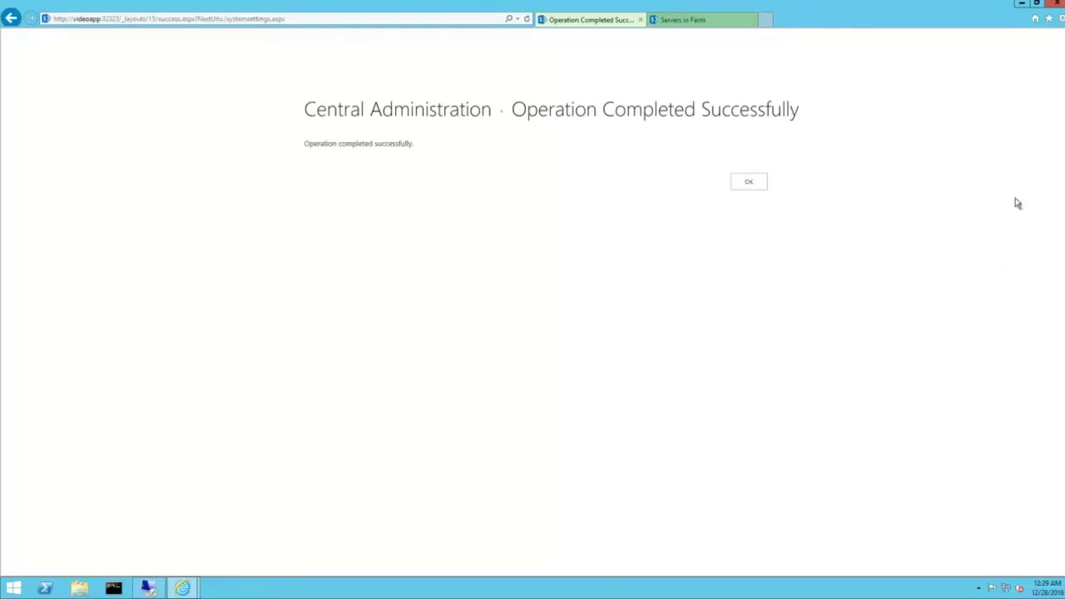
# Acknowledge the role conversion, then use (Fix) on VIDEOSEARCH's non-compliant status in Servers in Farm
pyautogui.click(747, 191)
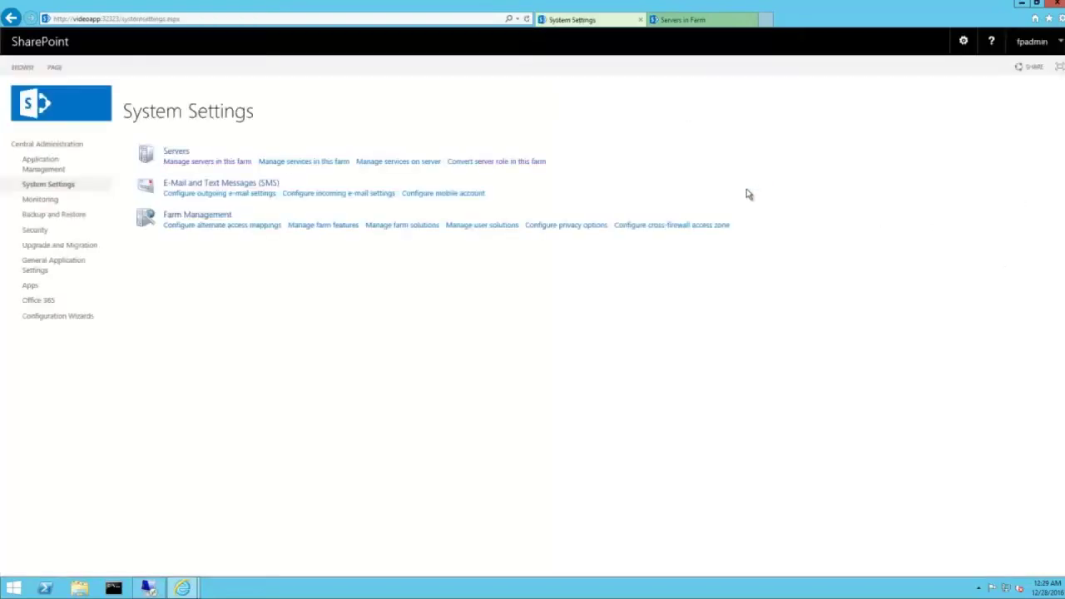
pyautogui.click(236, 163)
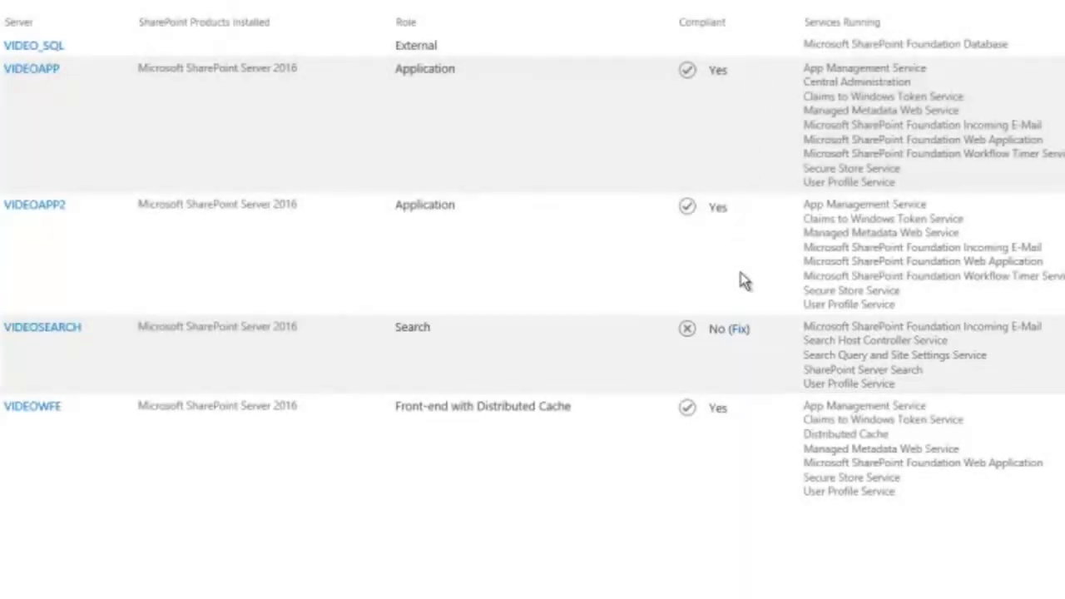
pyautogui.click(739, 330)
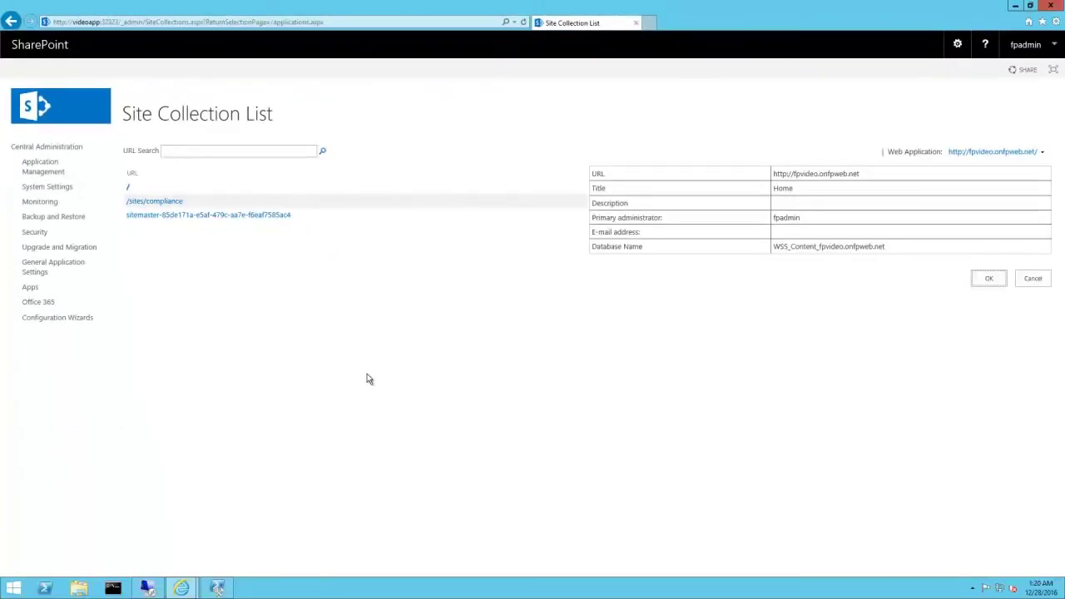
# In the Management Shell, paste and run the New-SPSite command creating /sites/FastSite
pyautogui.click(218, 588)
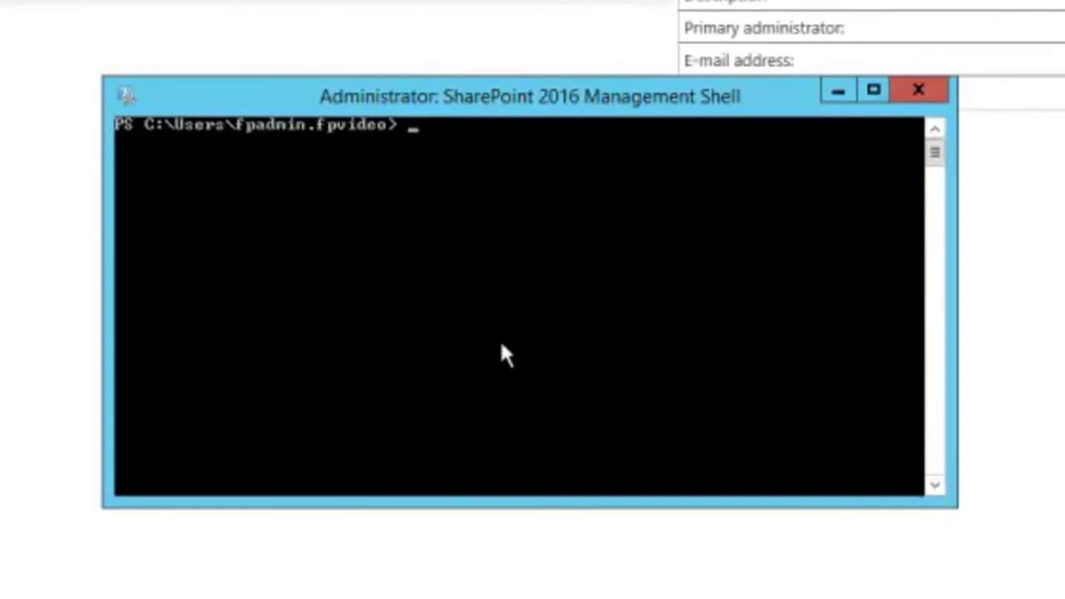
pyautogui.rightClick(502, 346)
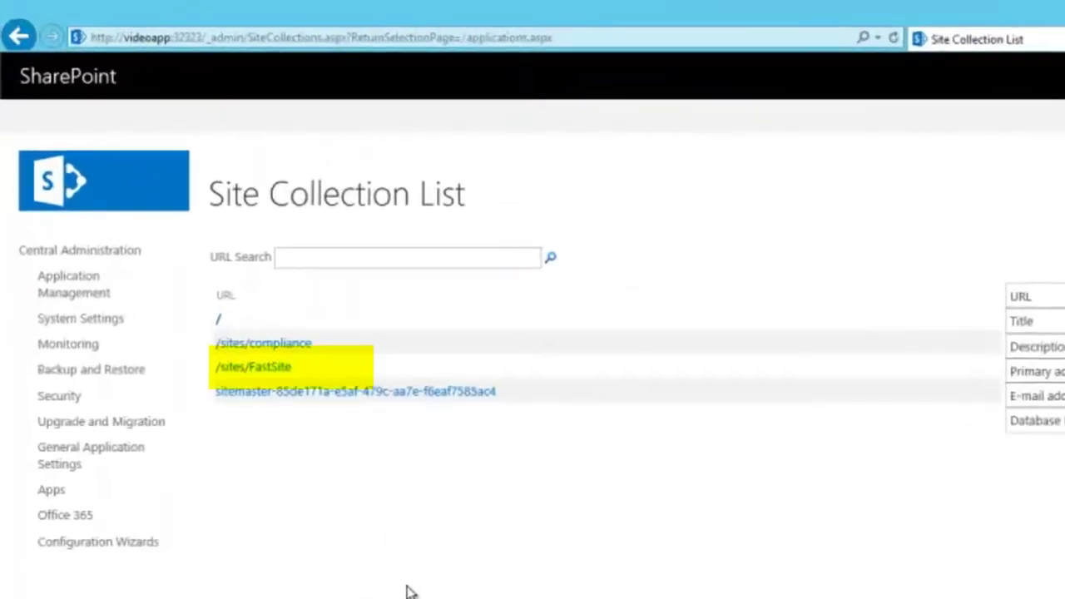
pyautogui.click(651, 23)
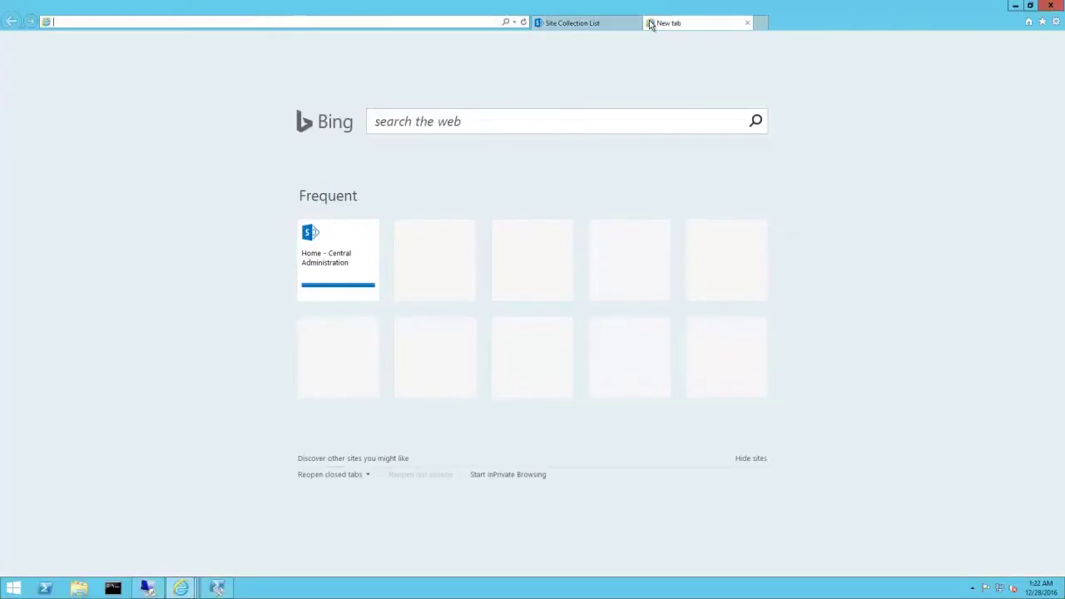
pyautogui.write('http://fpvideo.onfpweb.net/sites/')
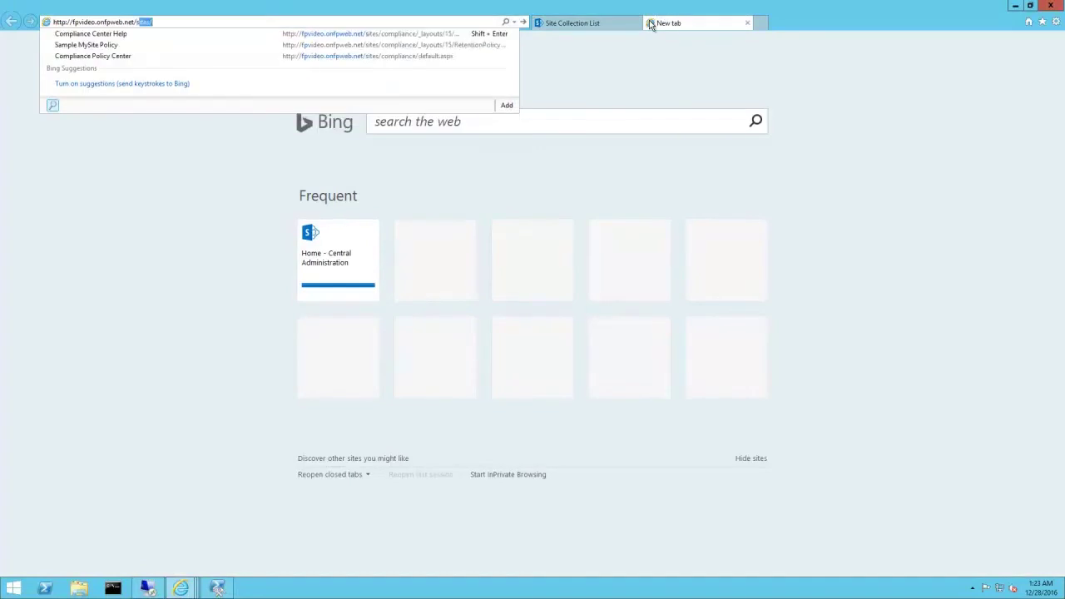
pyautogui.write('fastsite')
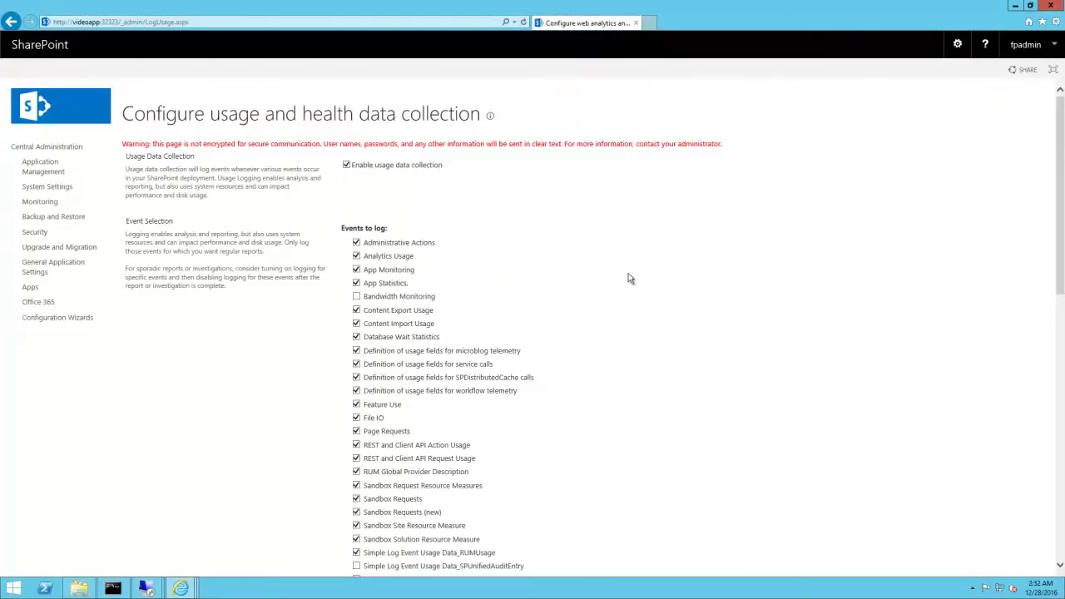
# Start PowerShell as administrator and load the SharePoint snap-in with Add-PSSnapin *SharePoint*
pyautogui.rightClick(45, 589)
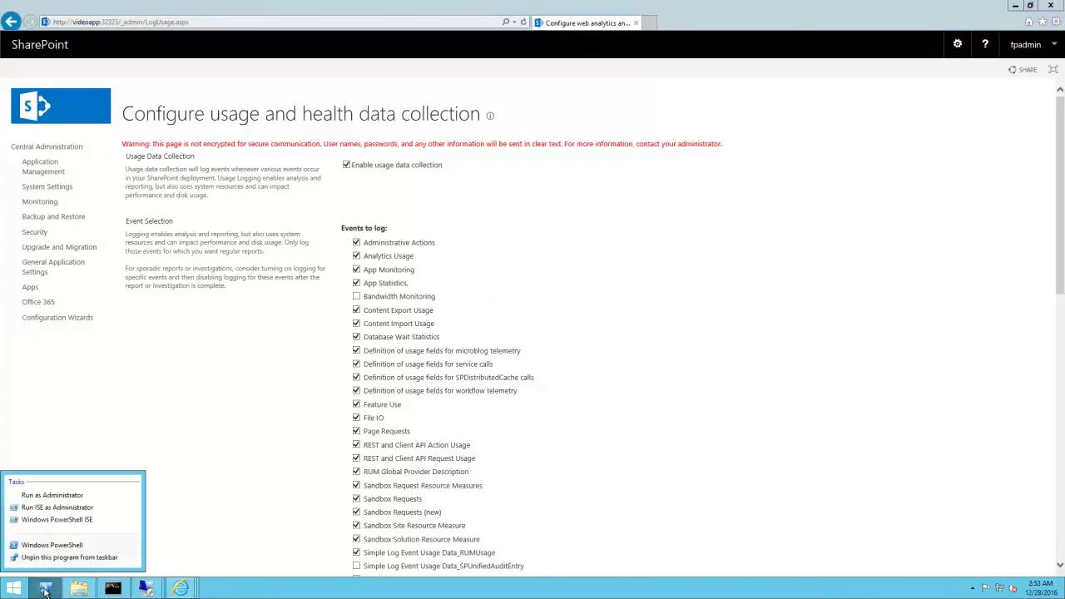
pyautogui.click(65, 497)
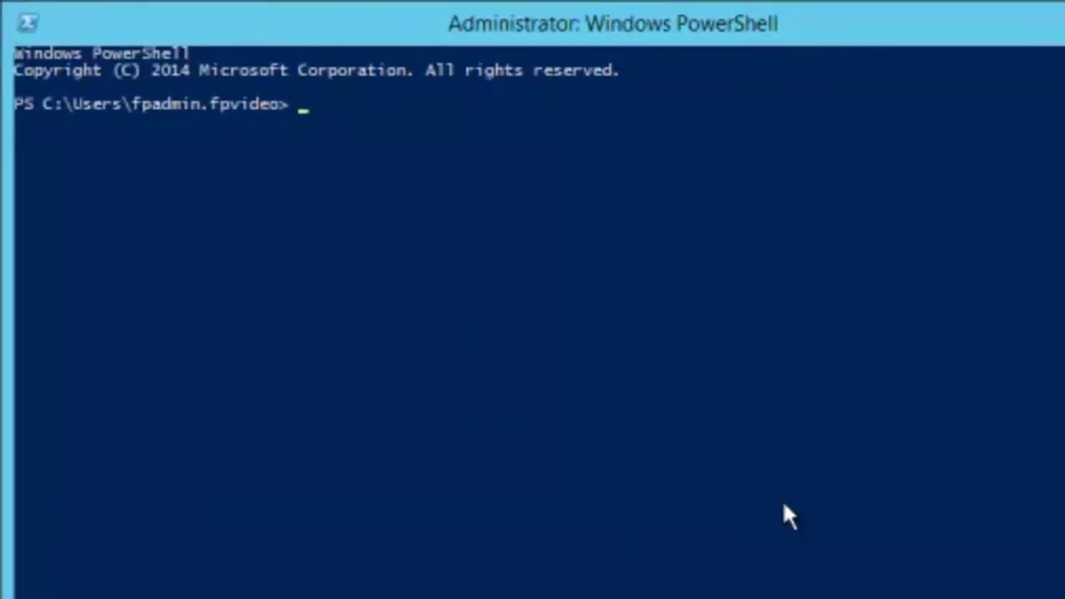
pyautogui.write('Add-PSSnapin')
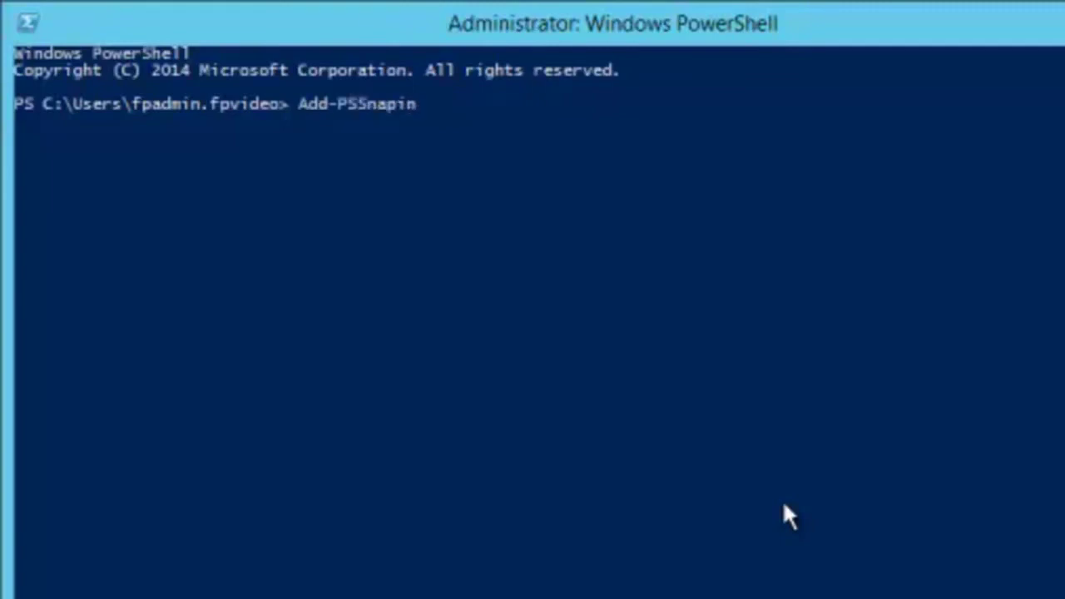
pyautogui.write(' *SharePoint*')
pyautogui.press('Return')
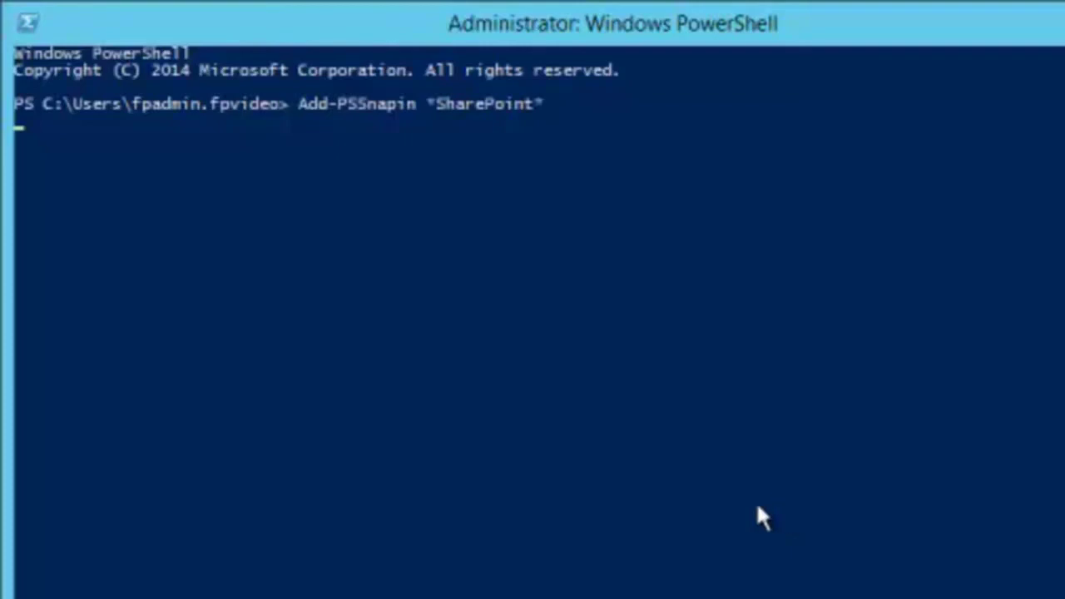
# Export the Administrative Actions usage log with Merge-SPUsageLog to c:\adminreport.txt
pyautogui.rightClick(476, 244)
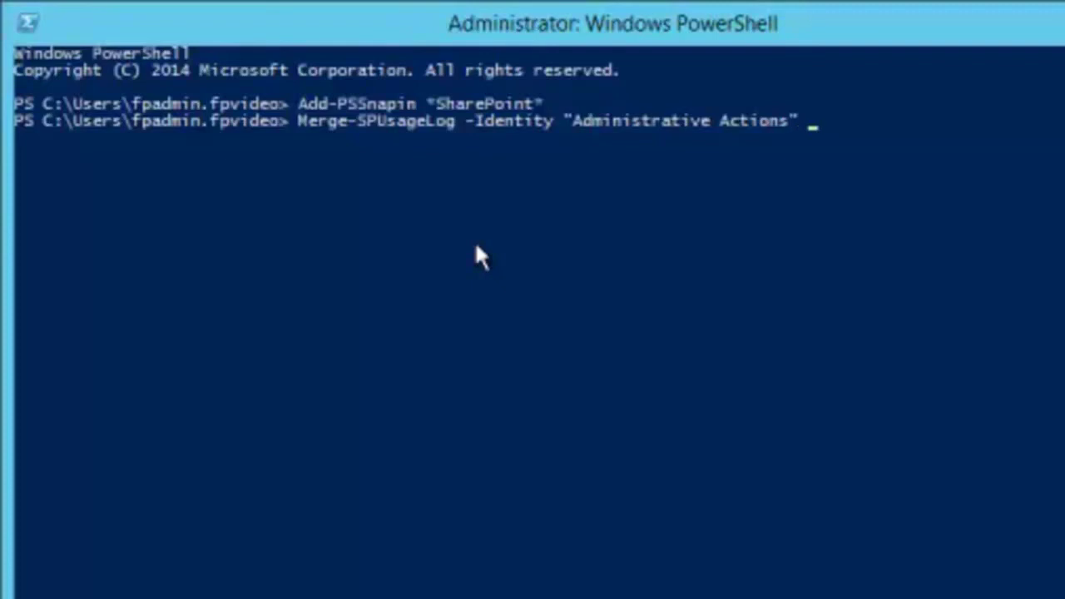
pyautogui.write('> c:\\adminreport.txt')
pyautogui.press('Return')
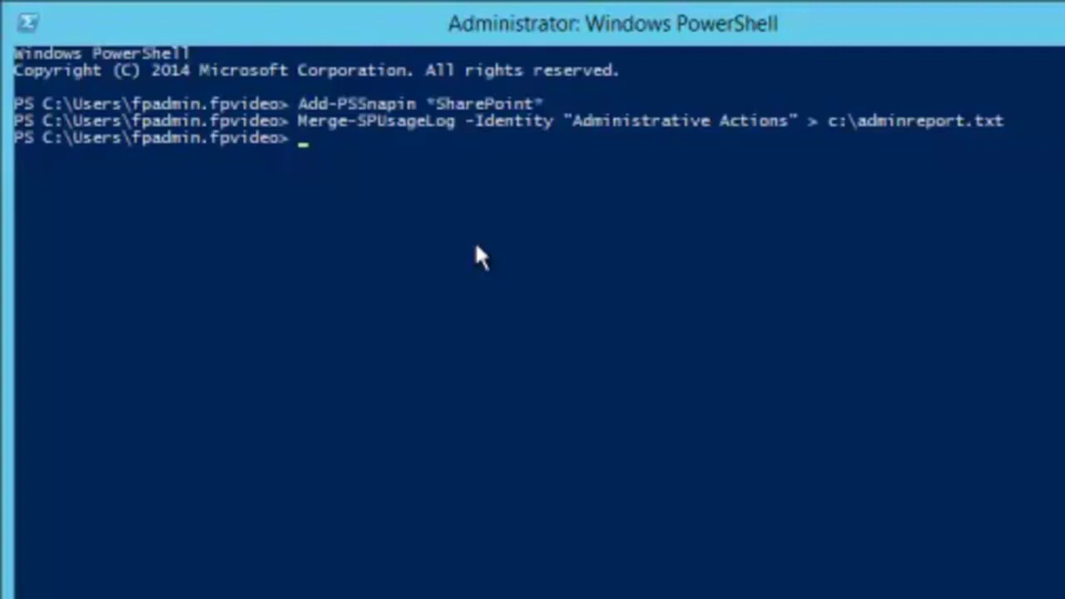
# Open c:\adminreport.txt in Notepad, maximized to review the SiteCollection.Add entries
pyautogui.write('notepad c:')
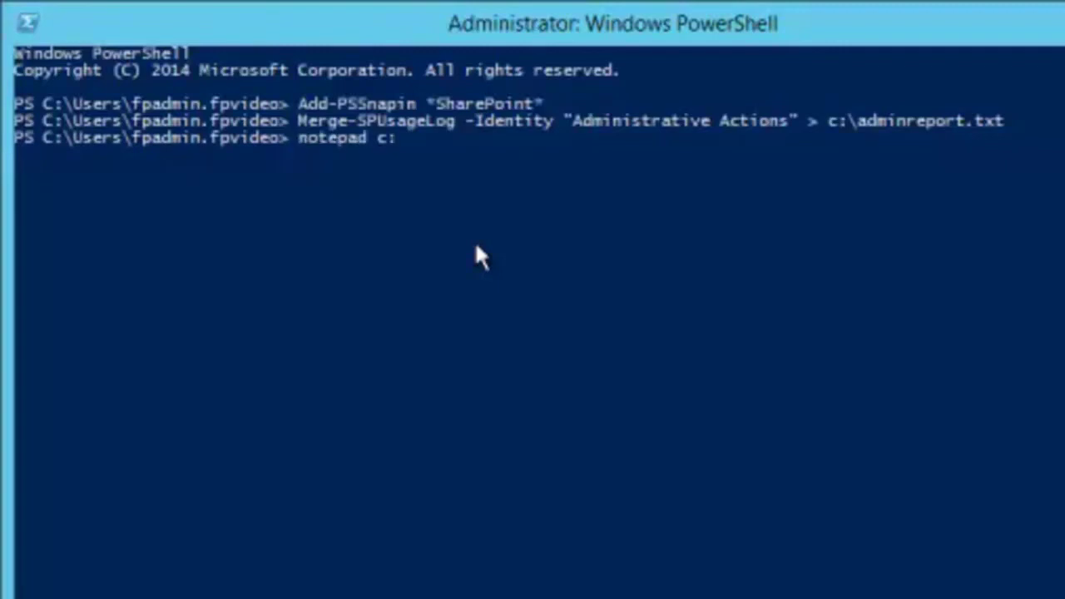
pyautogui.write('\\adminreport.txt')
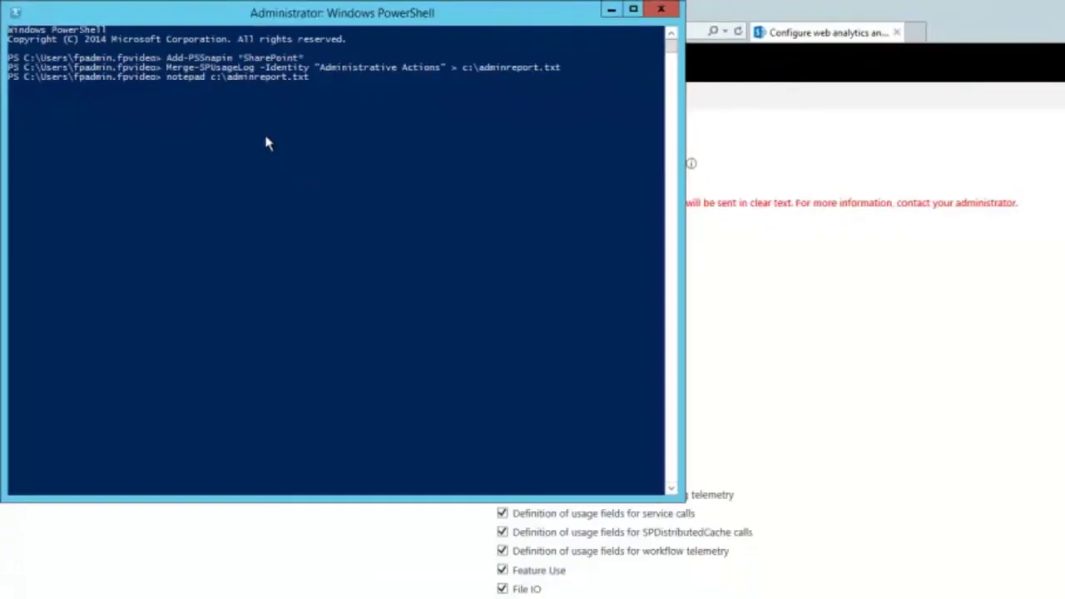
pyautogui.press('Return')
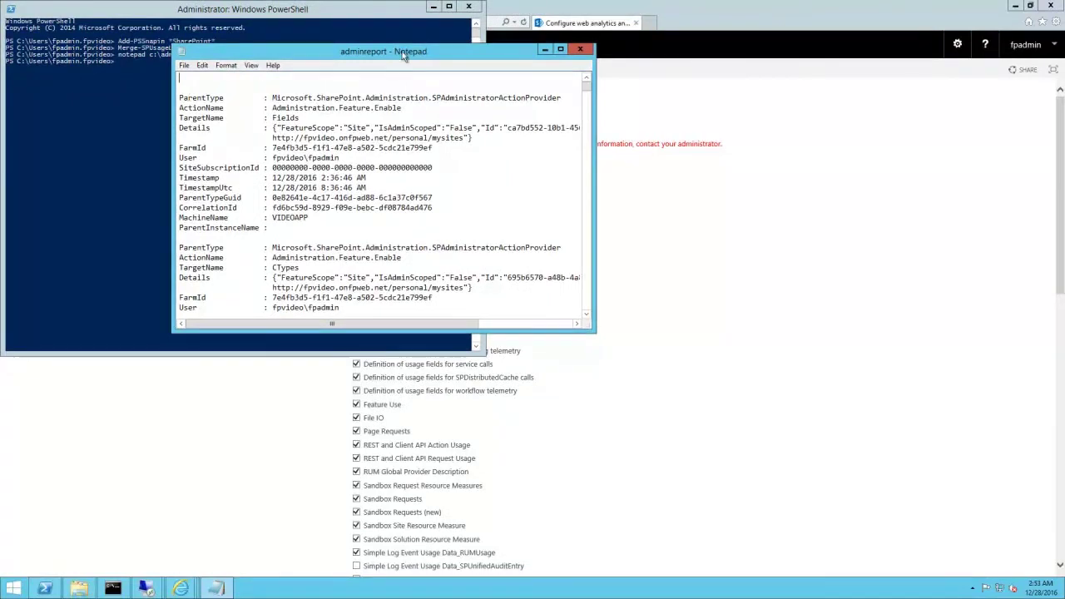
pyautogui.doubleClick(402, 55)
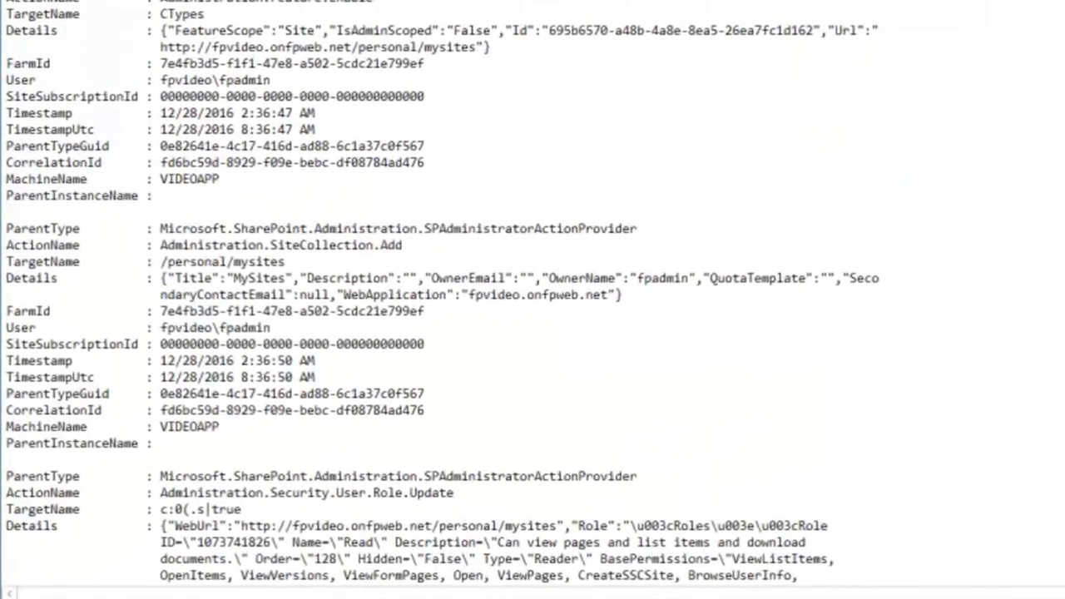